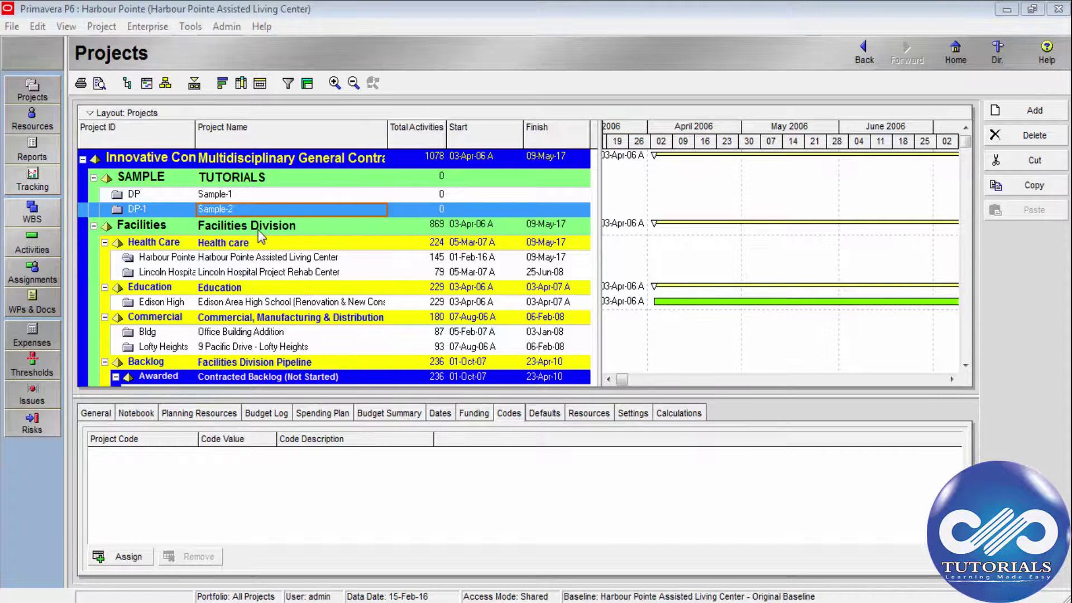
- Review the Lincoln Hospital project's assigned codes in the Codes tab
left_click(250, 273)
scroll(249, 274, "down", 1)
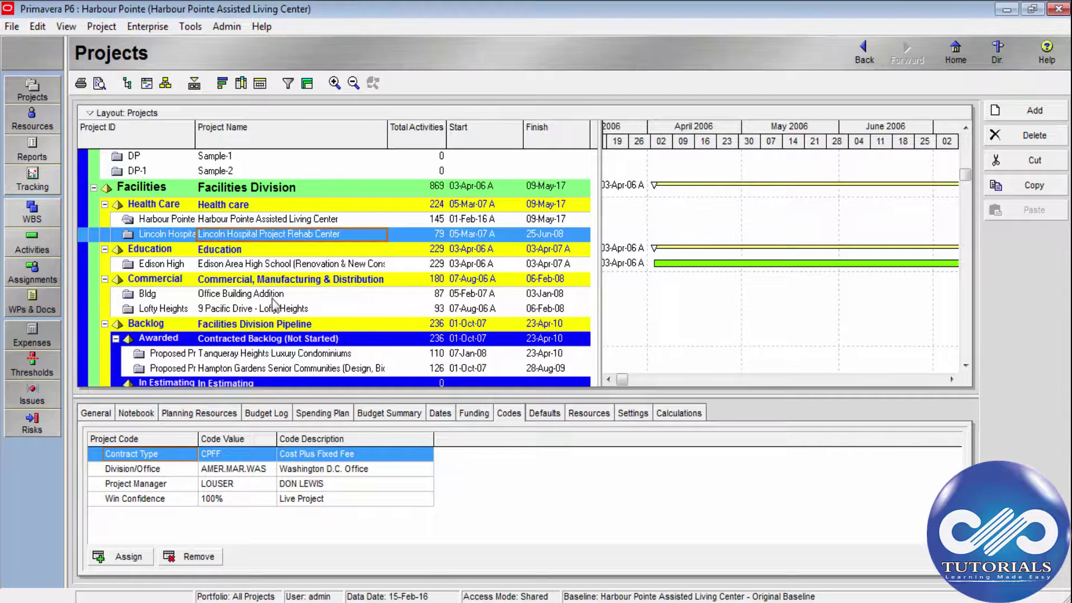
scroll(276, 302, "down", 1)
- Review the Office Building Addition project's codes, including Contract Type GC and Win Confidence 100%
left_click(252, 264)
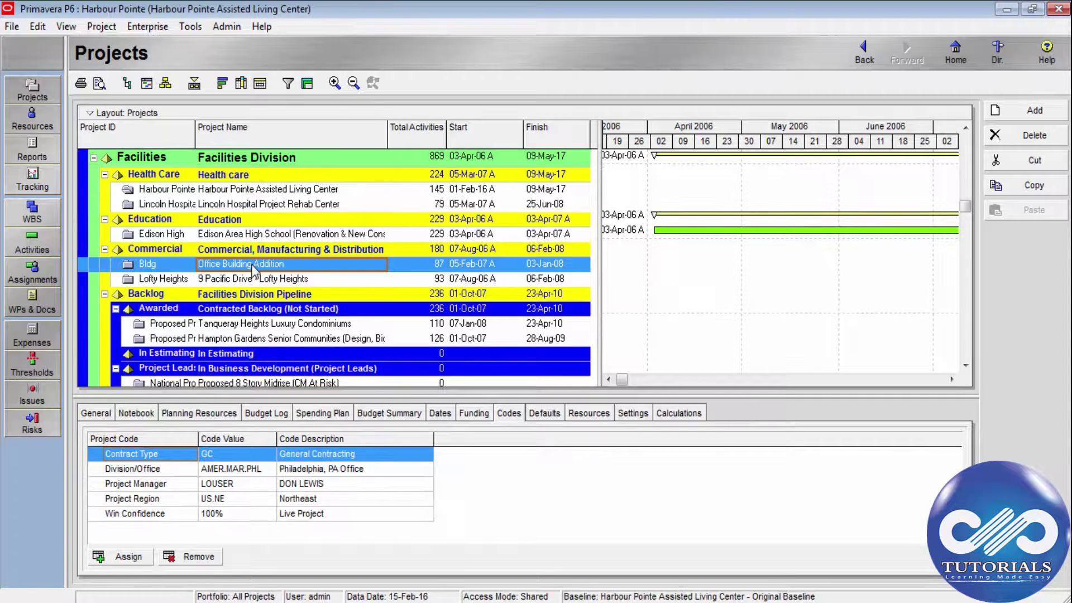
scroll(249, 286, "up", 1)
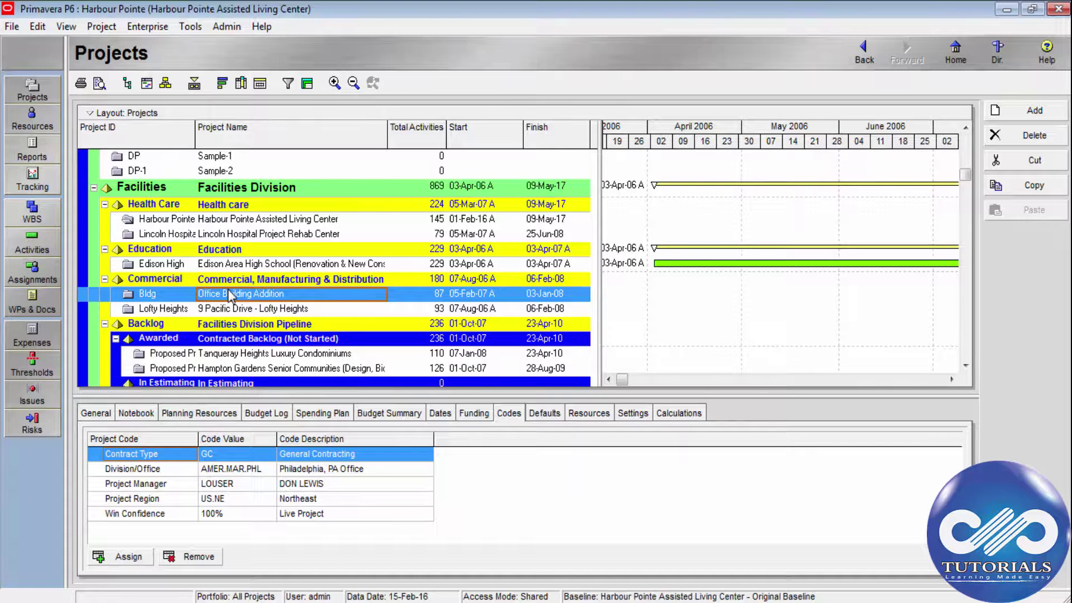
scroll(230, 289, "up", 1)
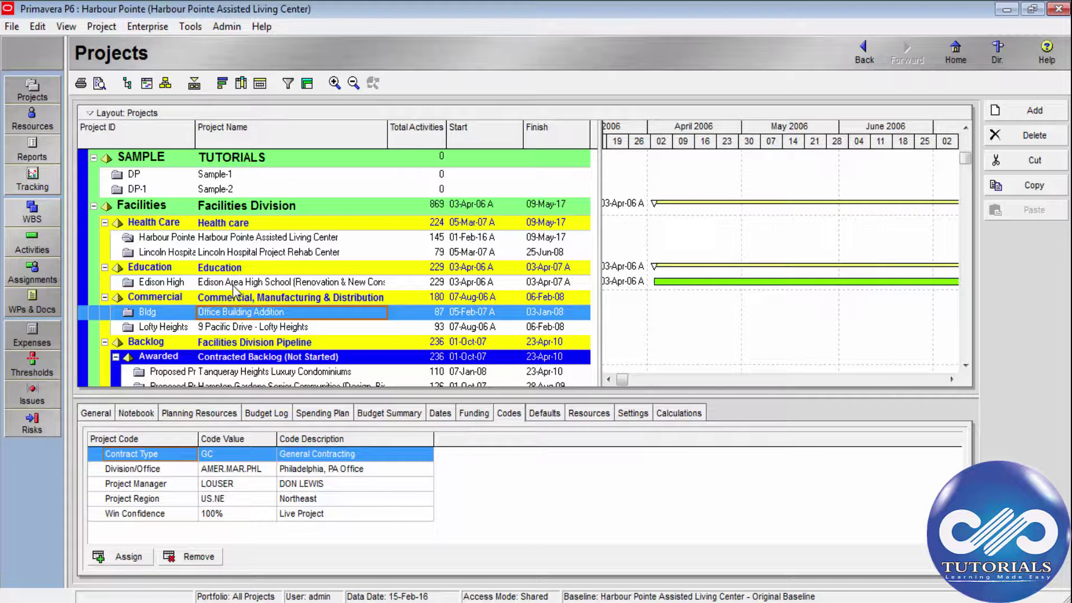
scroll(218, 262, "up", 1)
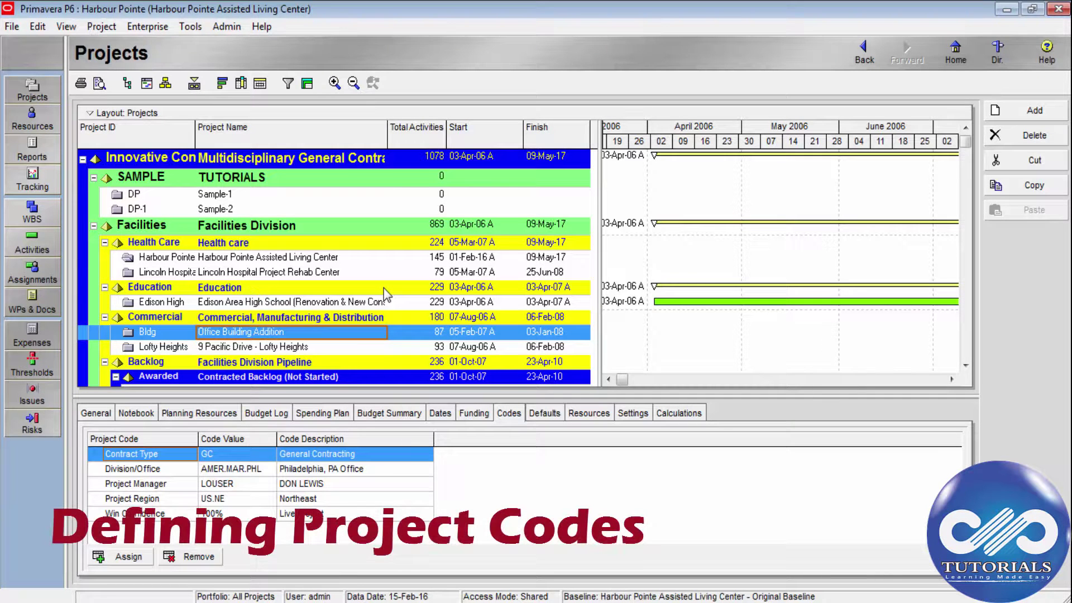
- Open Enterprise Project Codes and view the Contract Type values GC, GMP and CPFF
left_click(149, 25)
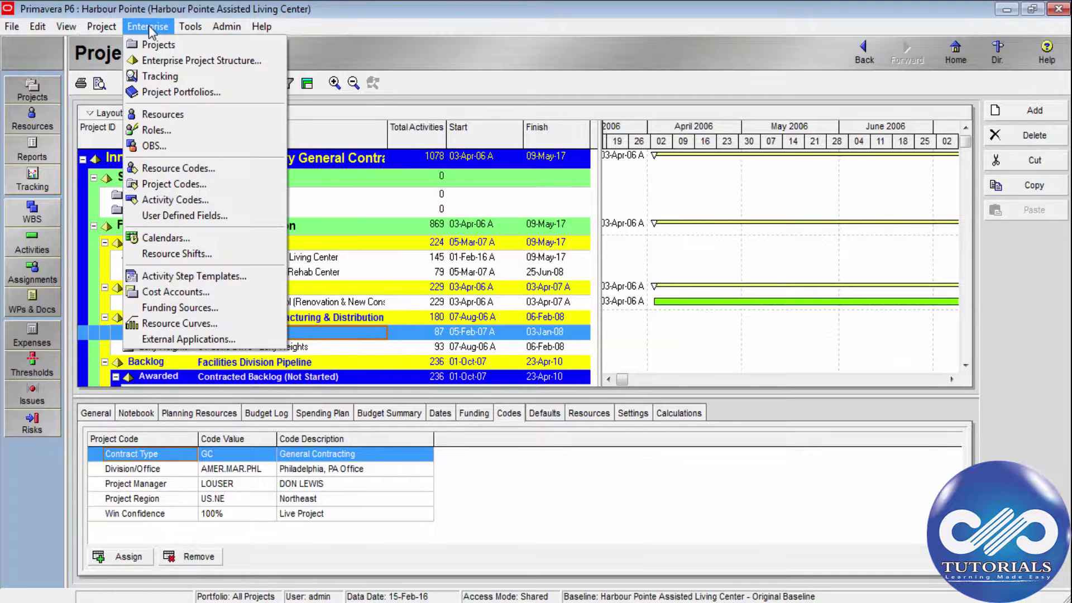
left_click(213, 186)
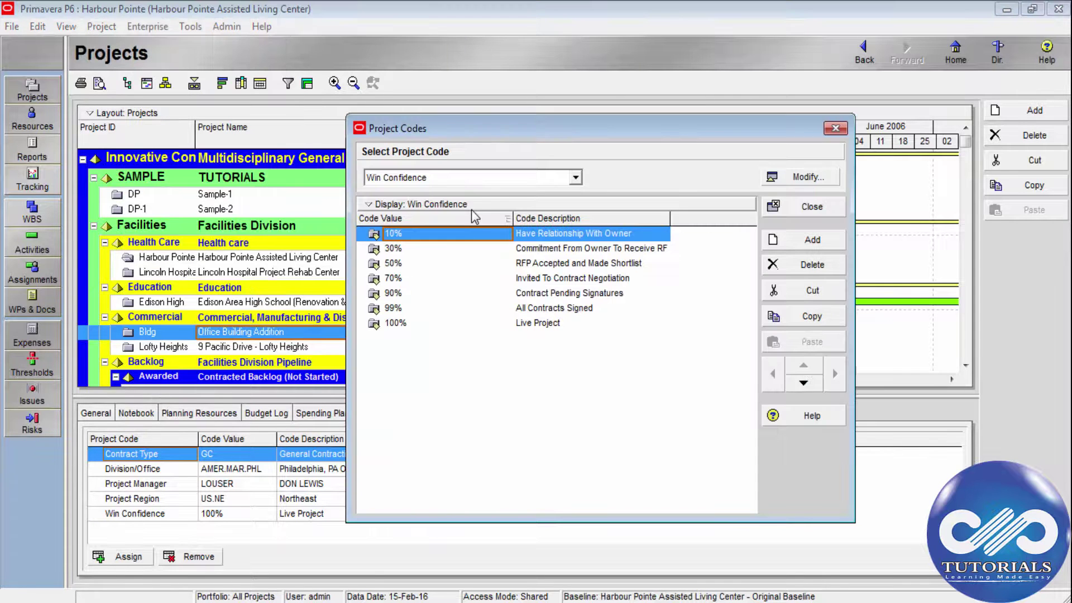
left_click(453, 178)
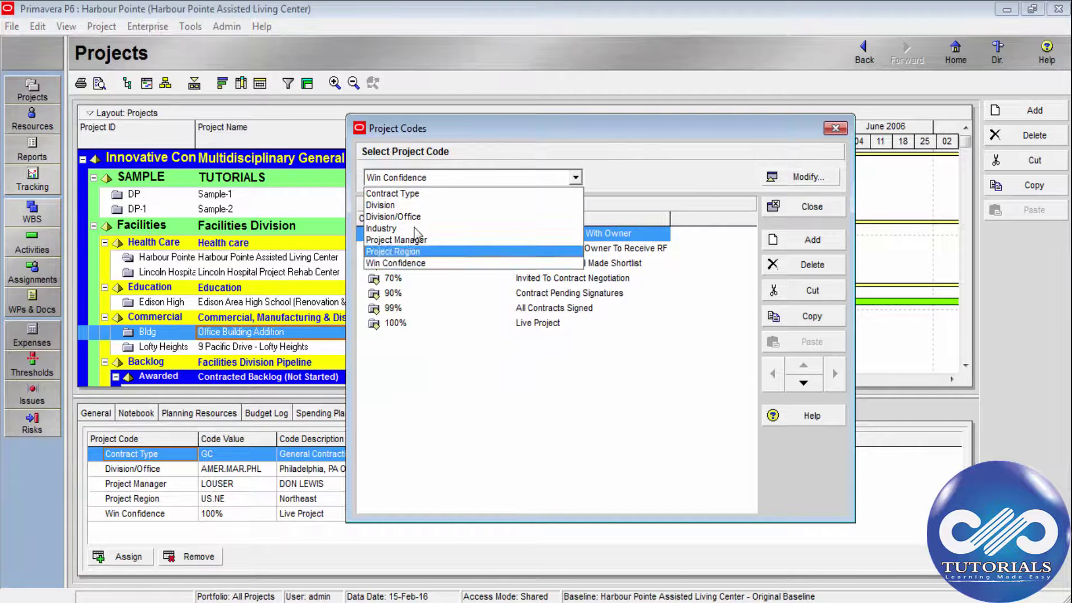
left_click(423, 194)
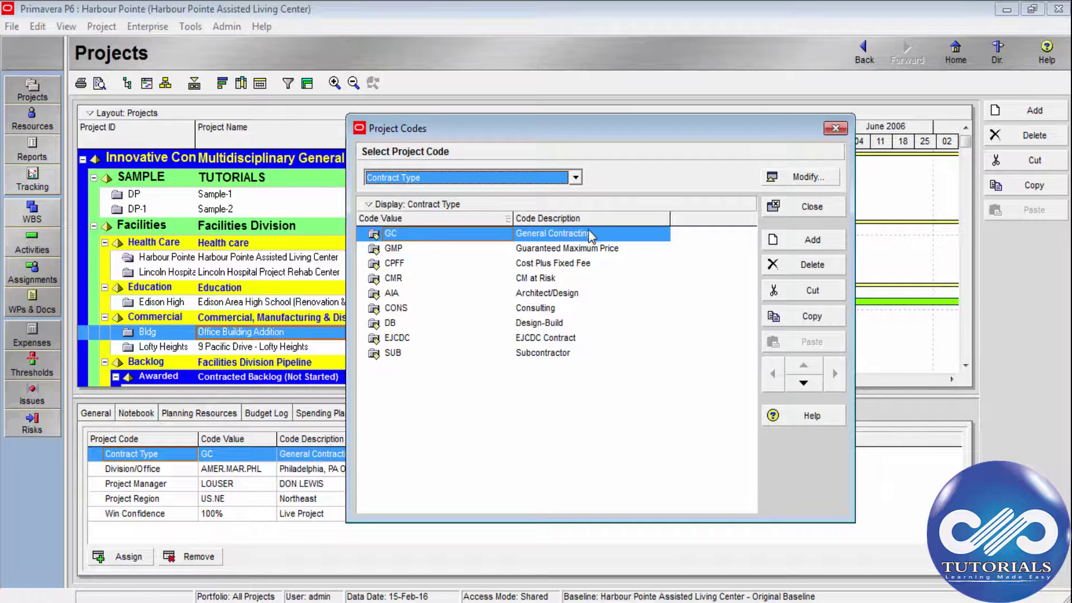
left_click(800, 184)
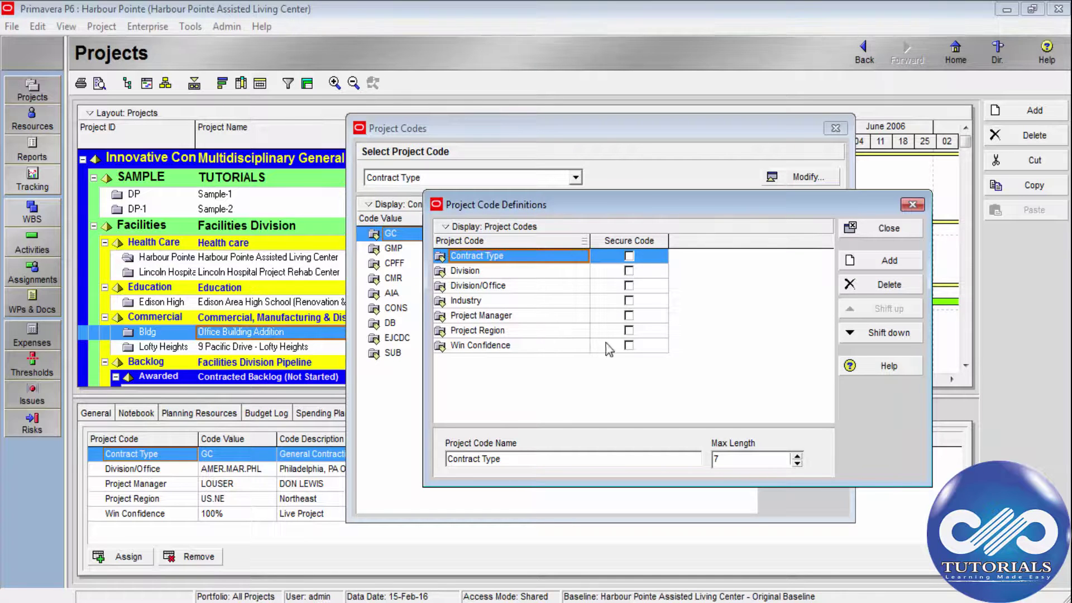
left_click(879, 231)
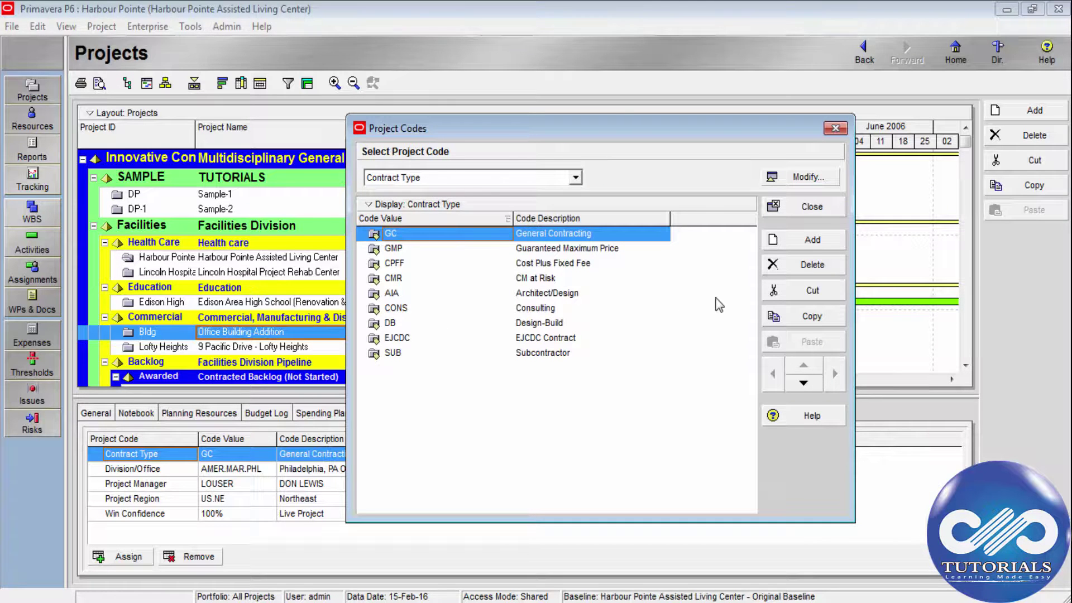
left_click(449, 178)
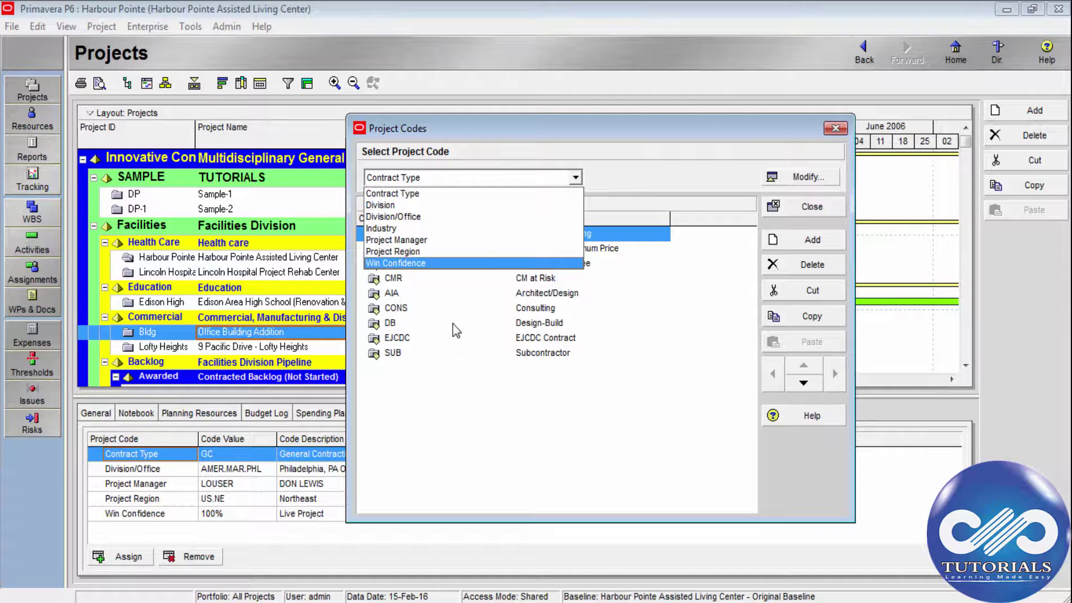
left_click(427, 193)
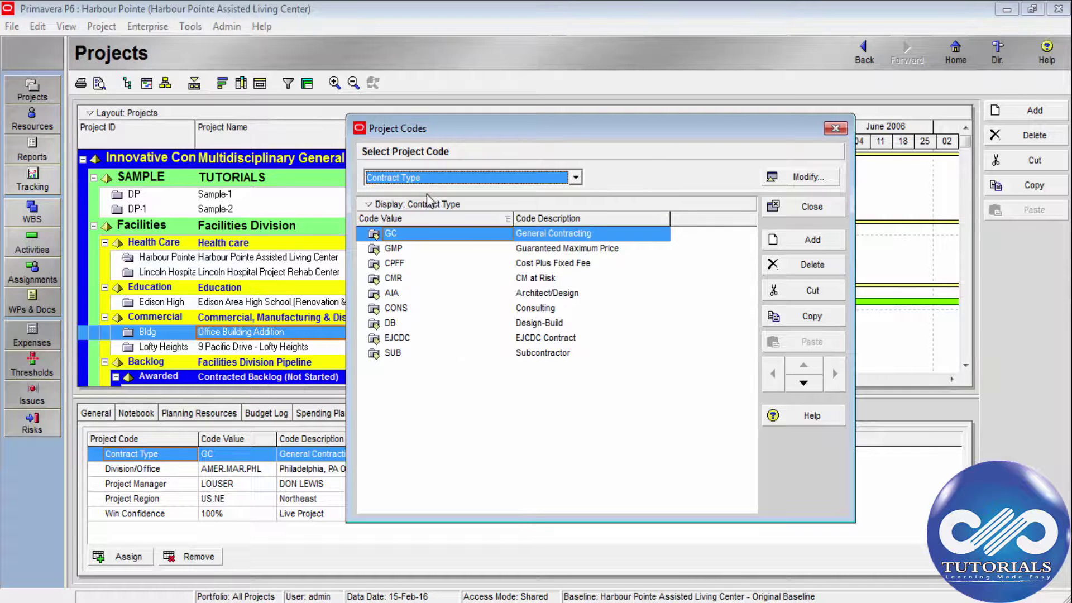
left_click(792, 243)
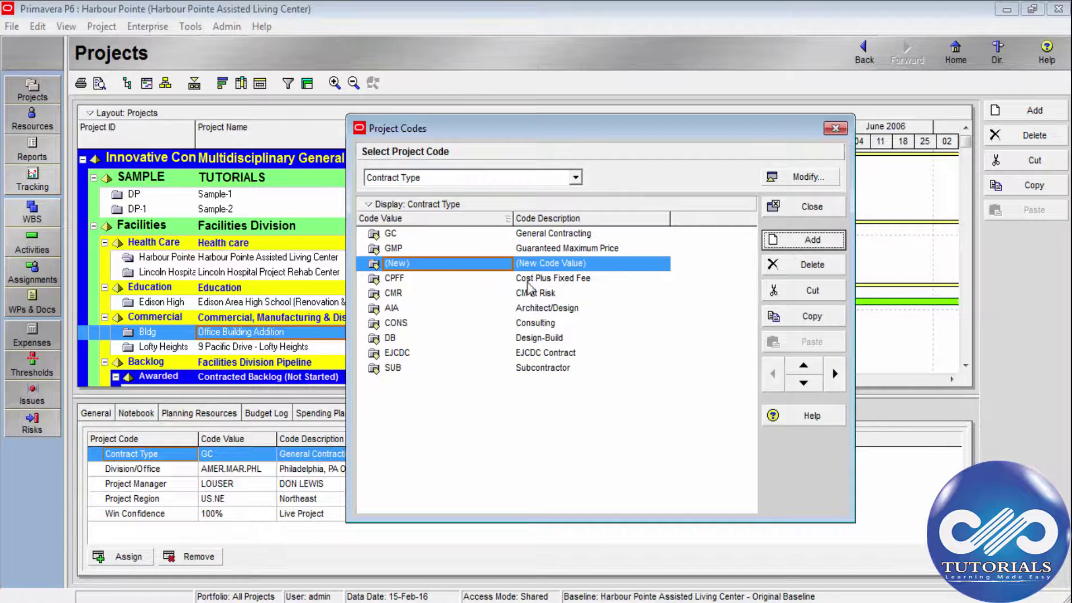
left_click(455, 269)
type("sam")
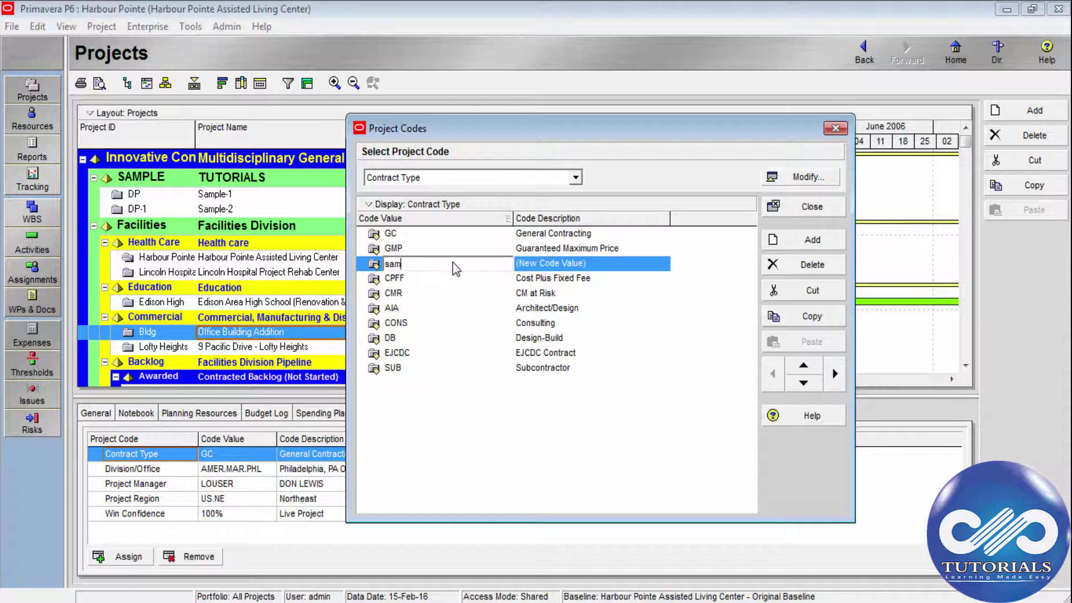
left_click(478, 306)
left_click(537, 267)
type("SAMPLE")
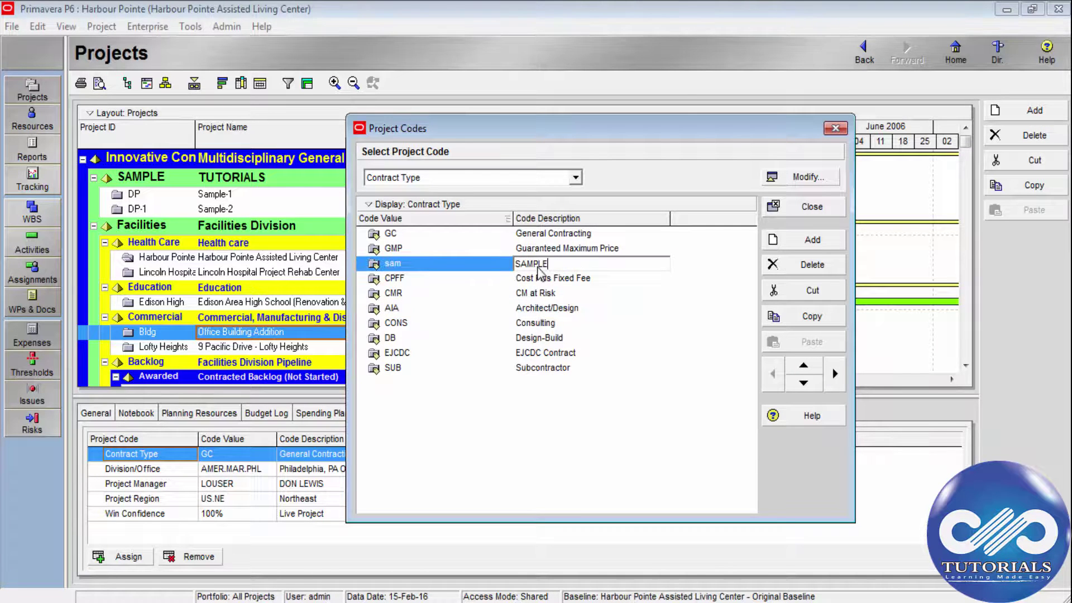
key("Return")
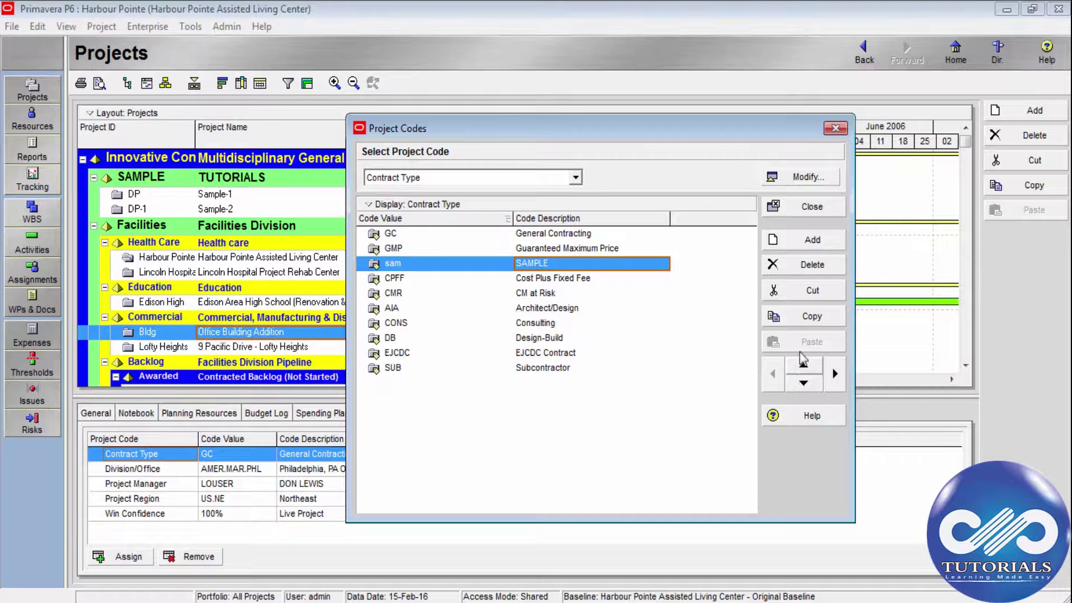
left_click(806, 269)
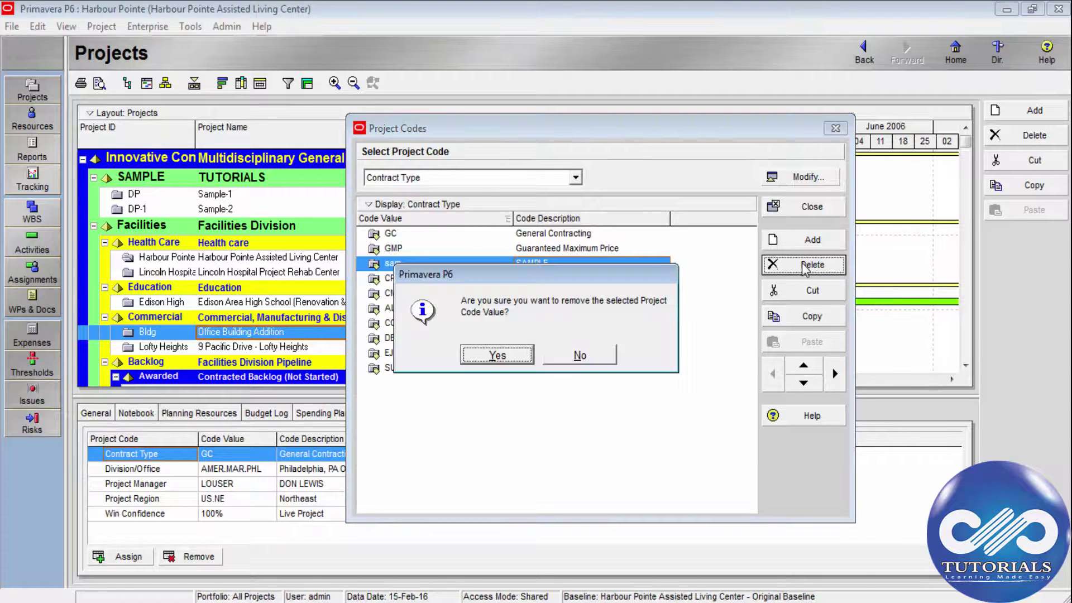
left_click(491, 354)
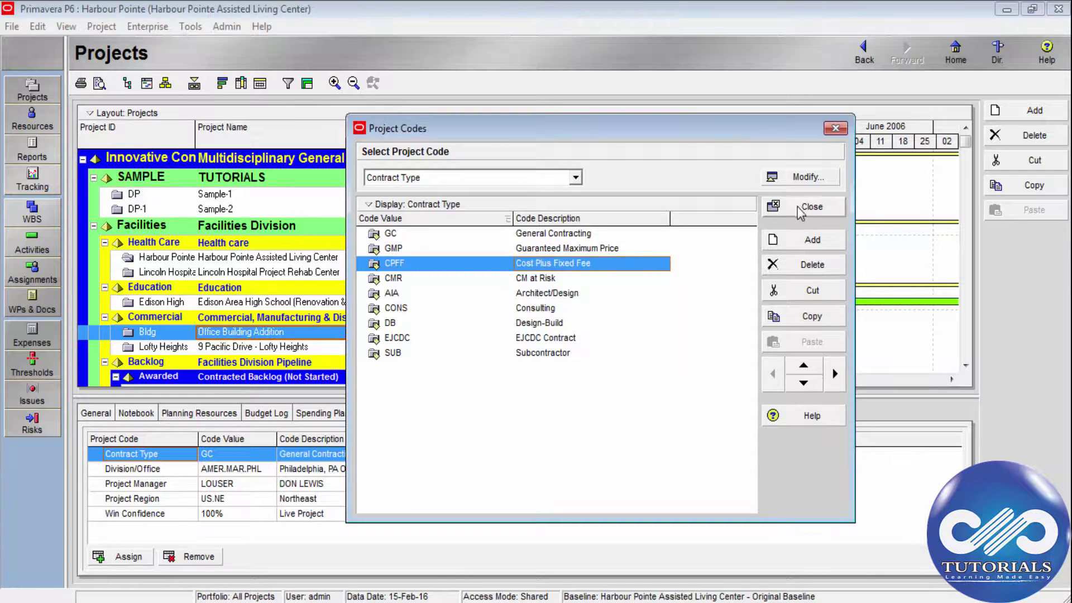
right_click(449, 203)
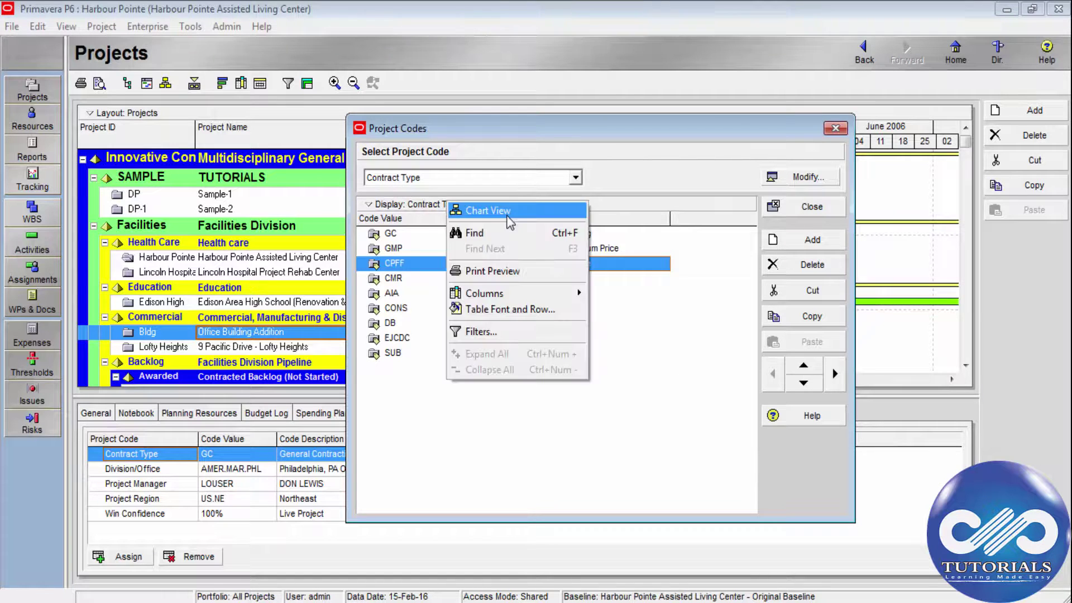
left_click(510, 222)
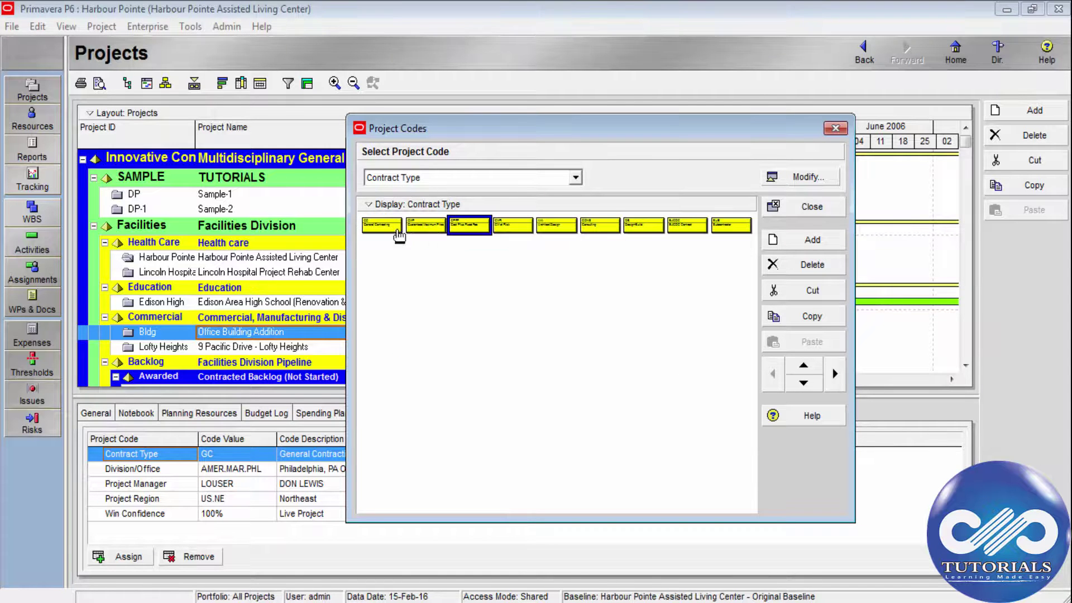
right_click(429, 204)
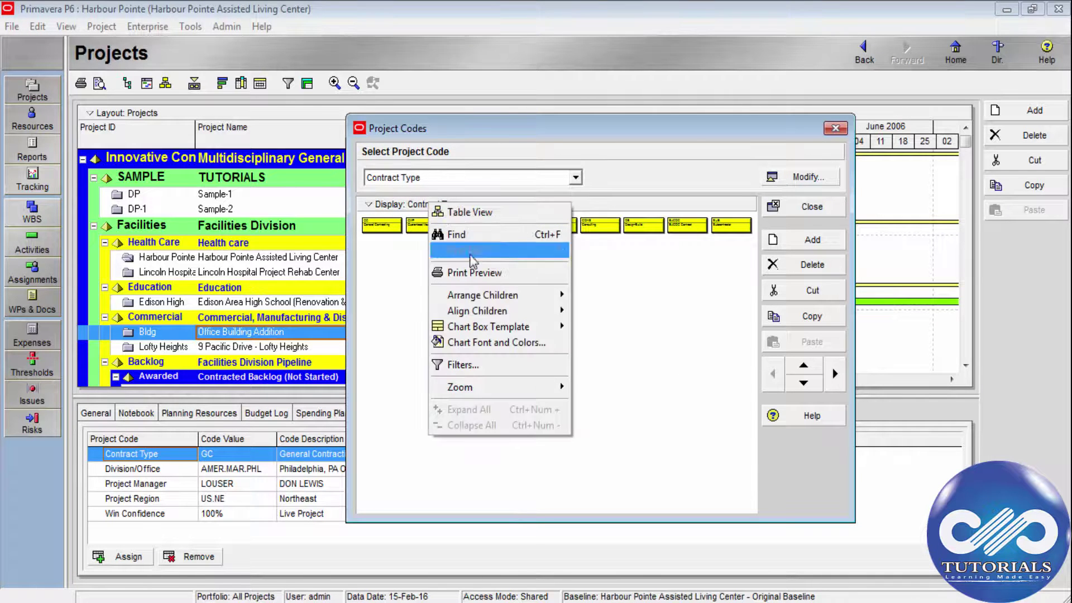
mouse_move(485, 331)
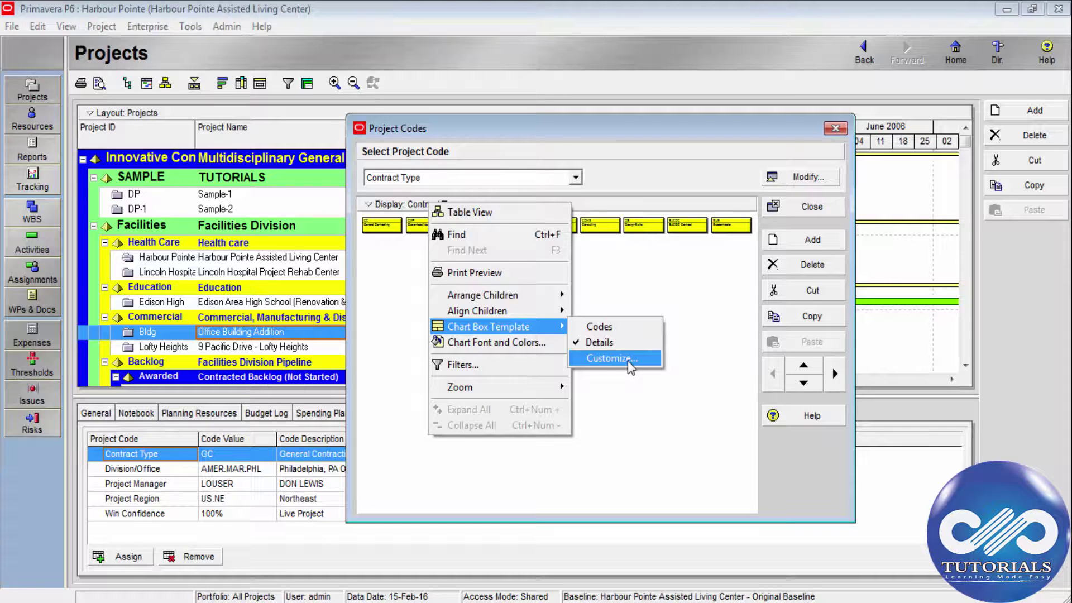
left_click(475, 212)
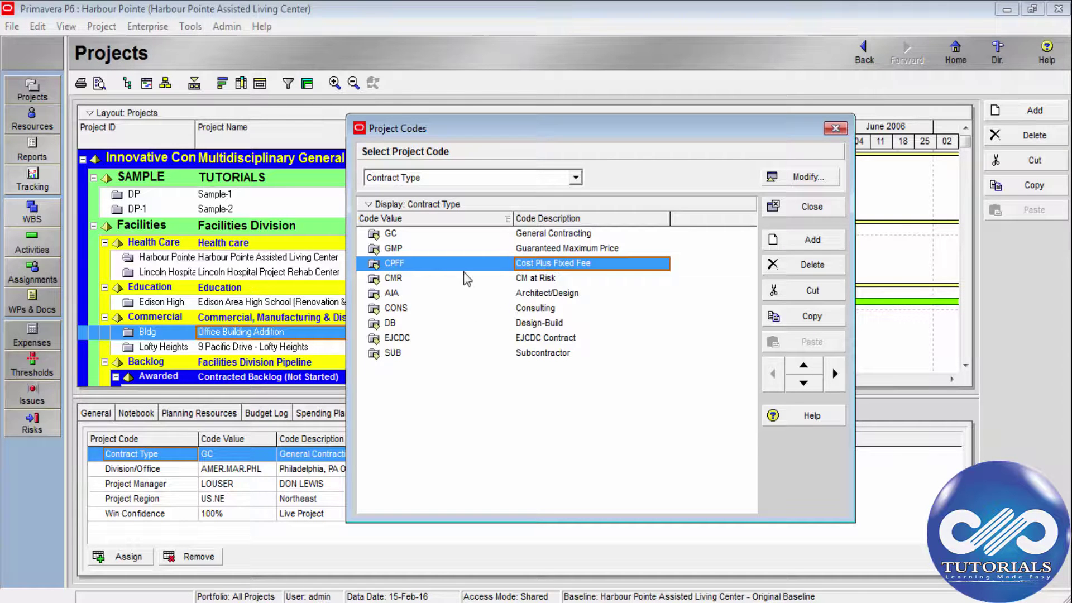
- Add a Weight column to the Contract Type code value list
right_click(441, 205)
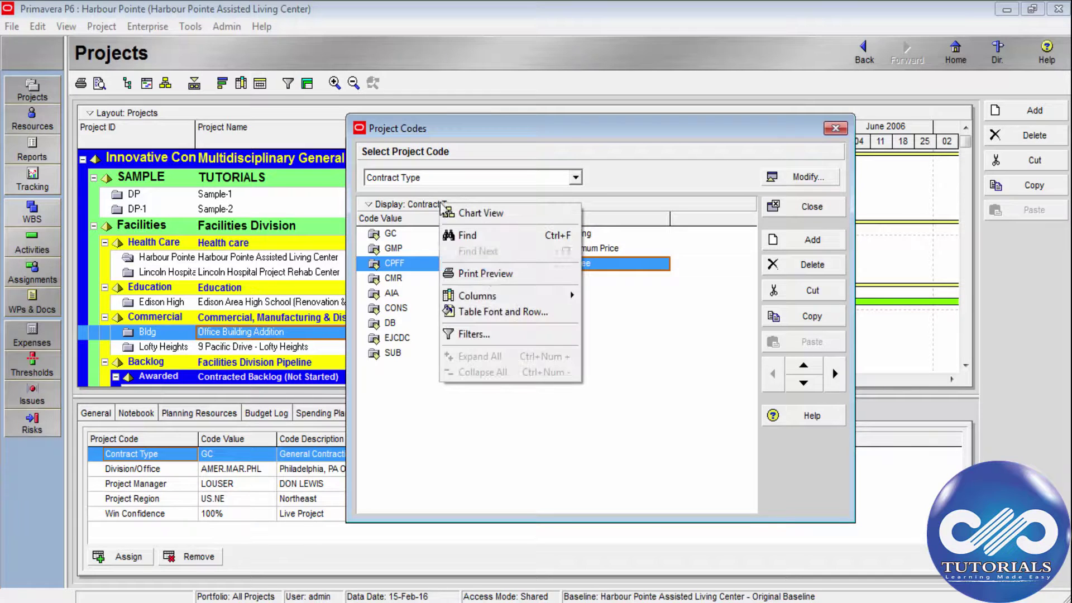
mouse_move(494, 302)
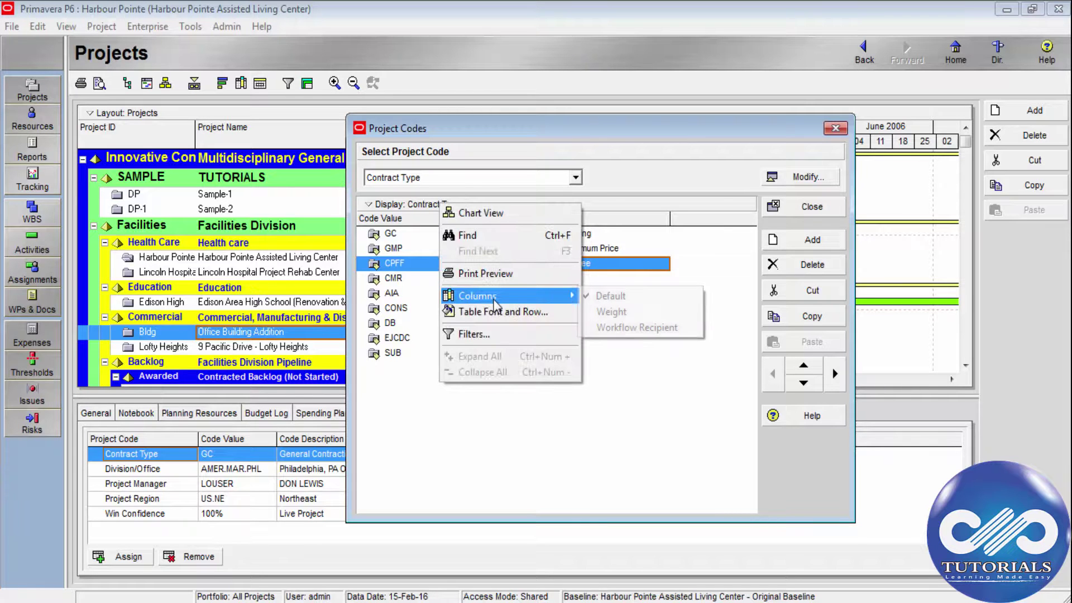
left_click(616, 314)
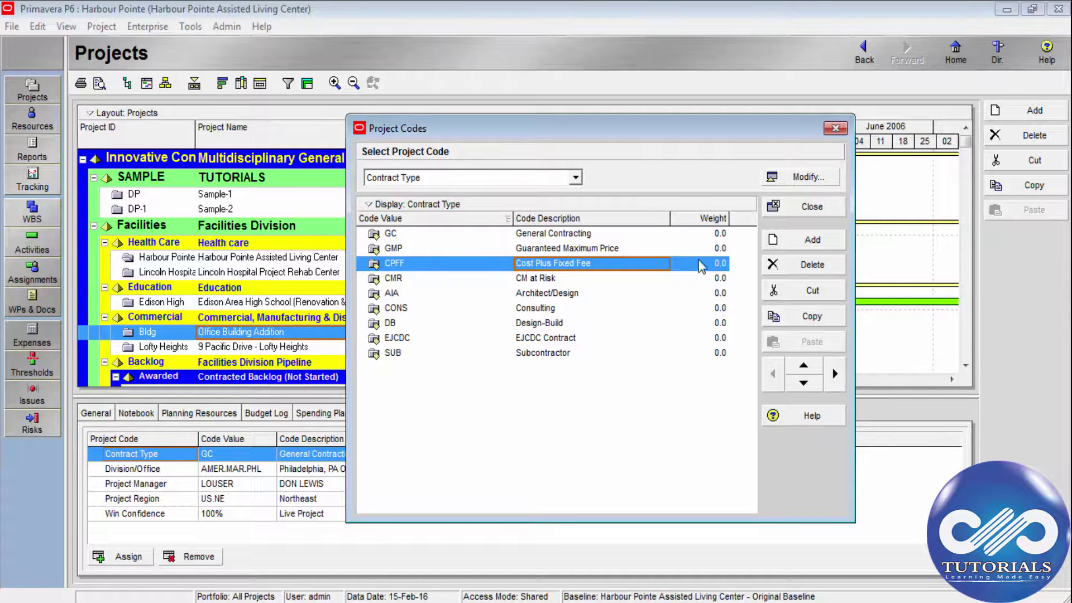
- Check the GC, GMP, AIA, DB and SUB weights, then view Harbour Pointe's project codes
left_click(717, 235)
left_click(716, 249)
left_click(718, 294)
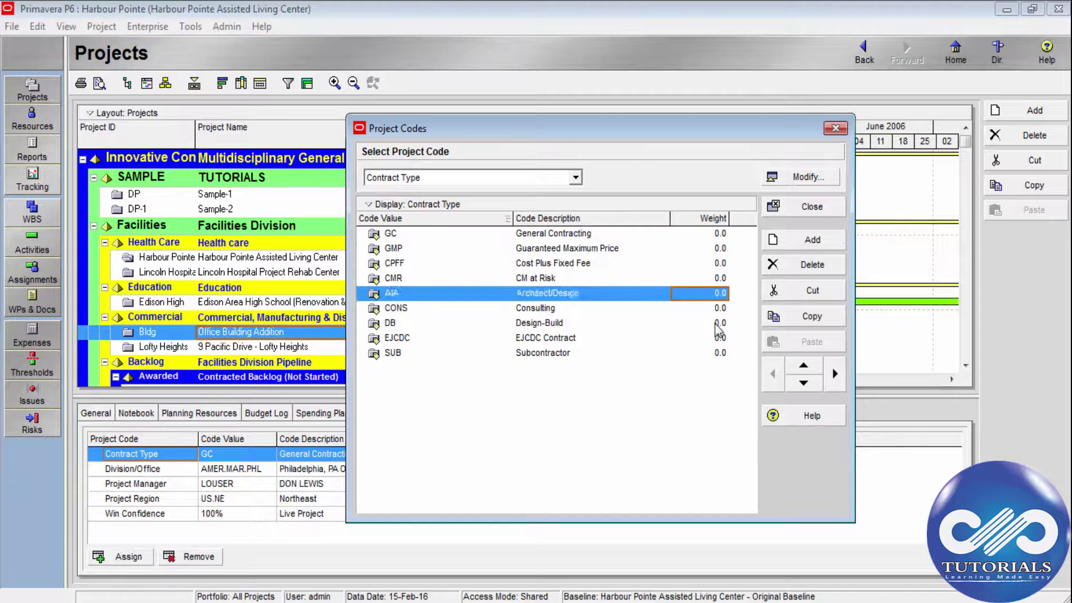
left_click(718, 324)
left_click(721, 353)
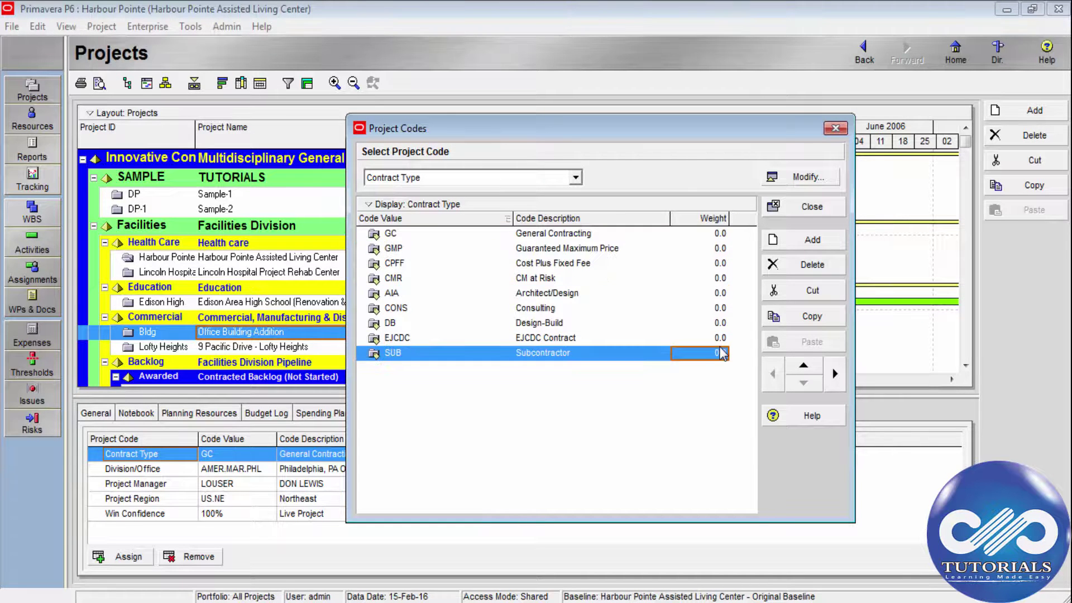
left_click(812, 207)
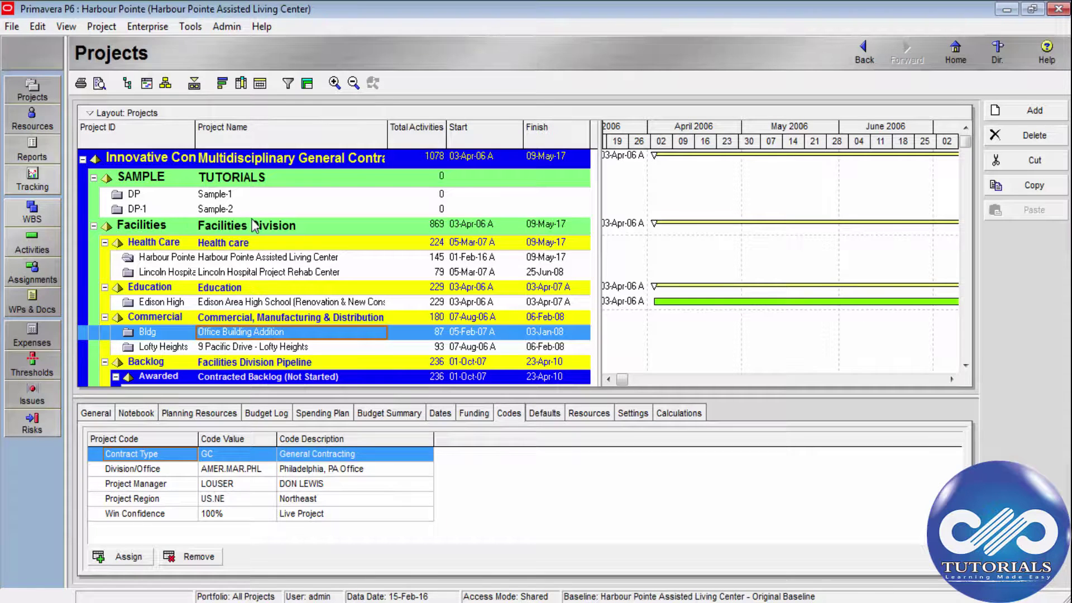
left_click(237, 257)
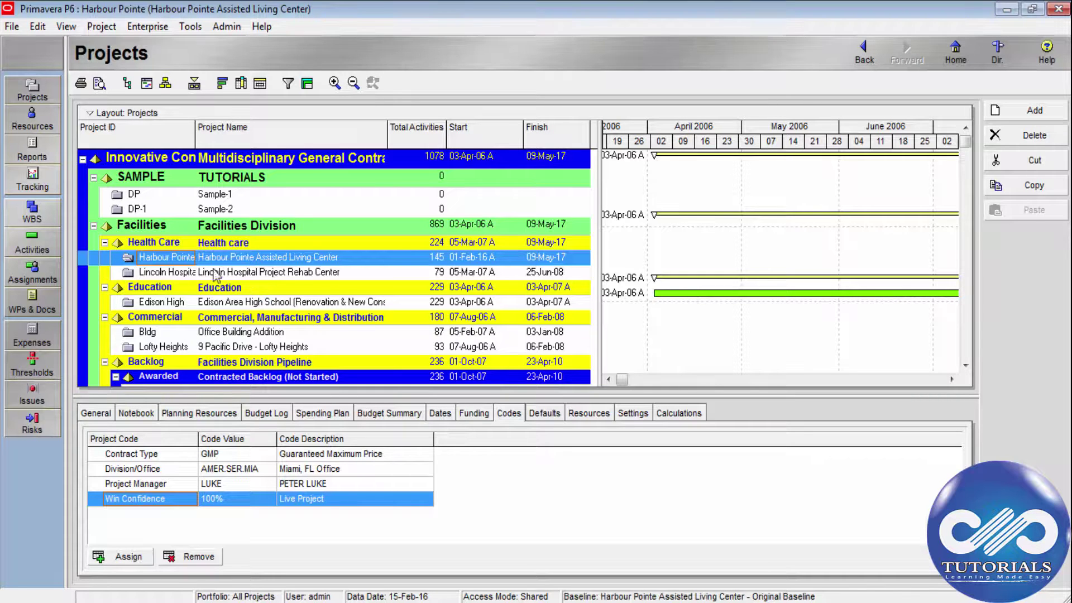
left_click(122, 558)
left_click(561, 341)
scroll(568, 351, "down", 1)
scroll(567, 360, "down", 1)
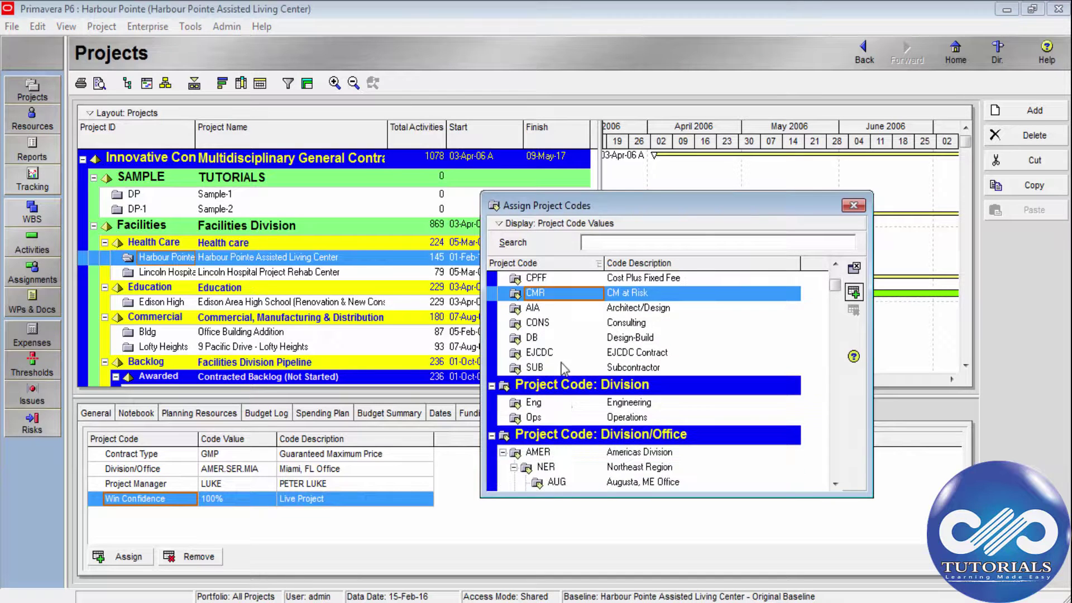
left_click(573, 417)
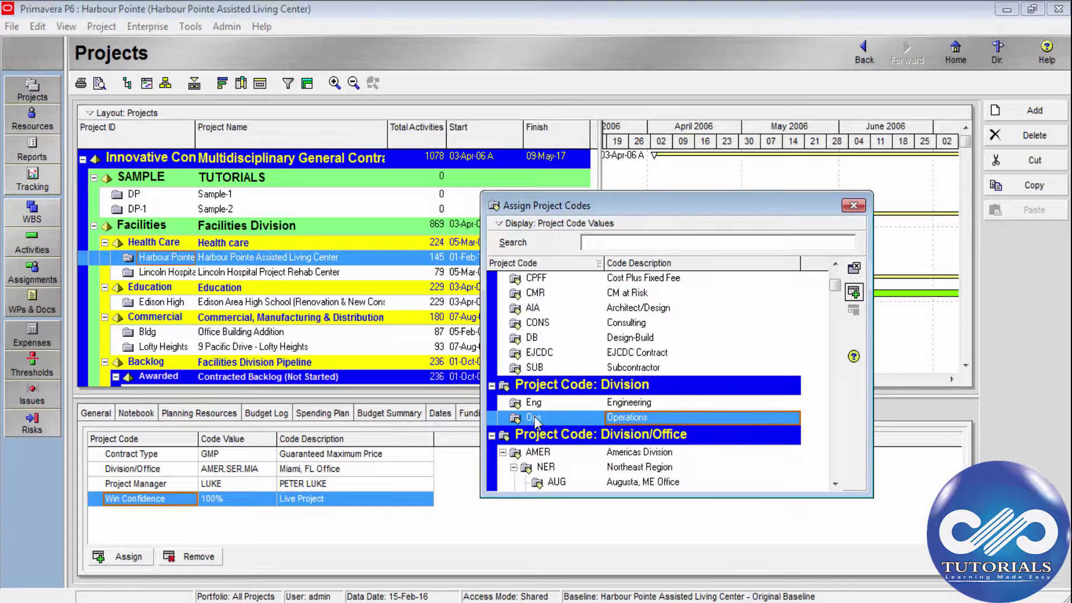
scroll(538, 421, "down", 1)
left_click_drag(544, 410, 548, 457)
scroll(548, 465, "down", 1)
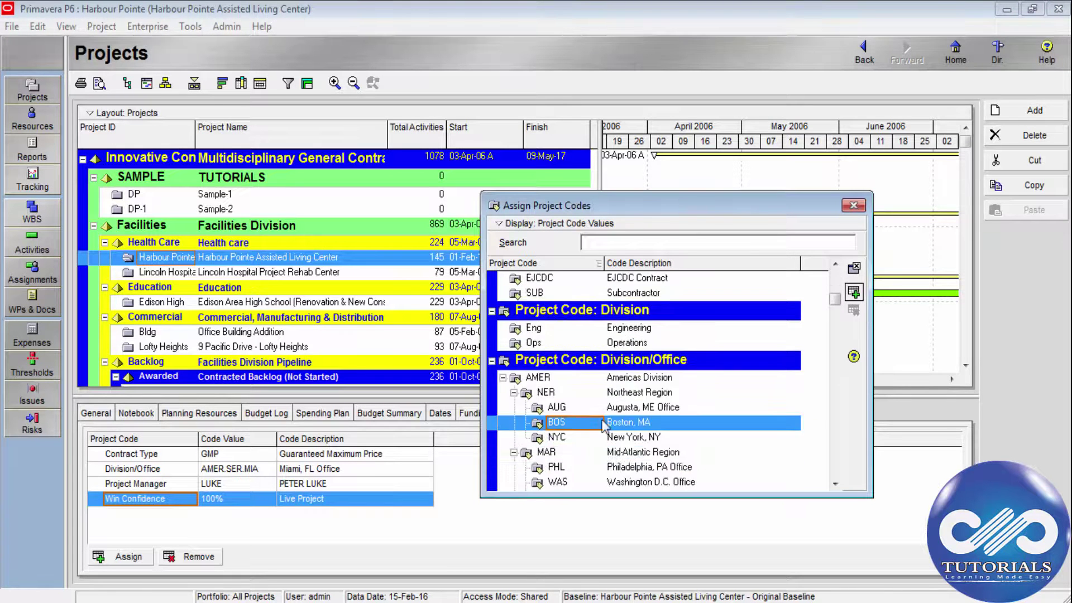
left_click(854, 268)
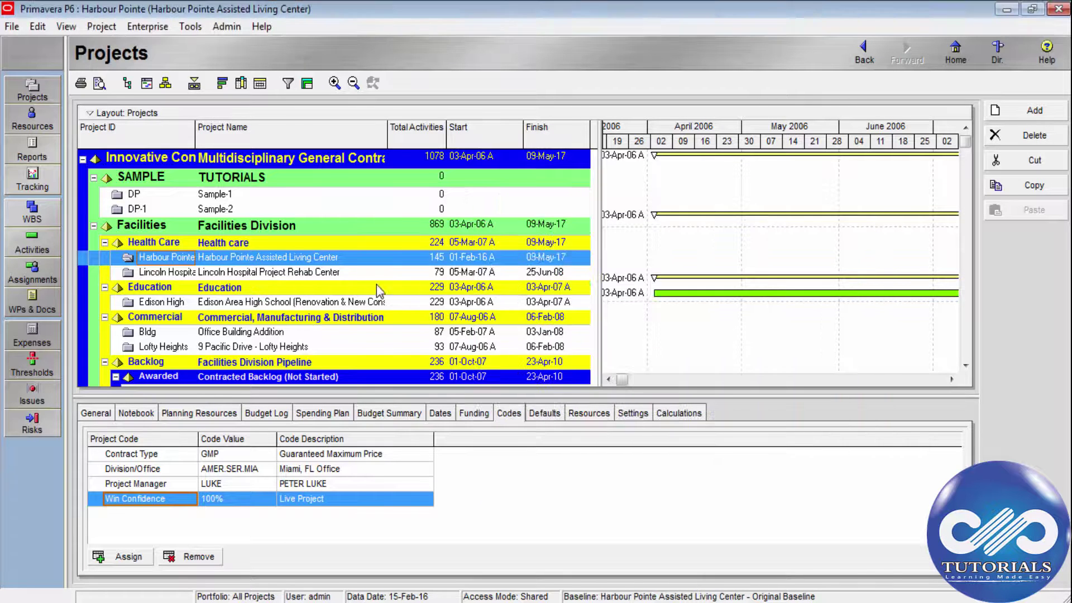
left_click(376, 286)
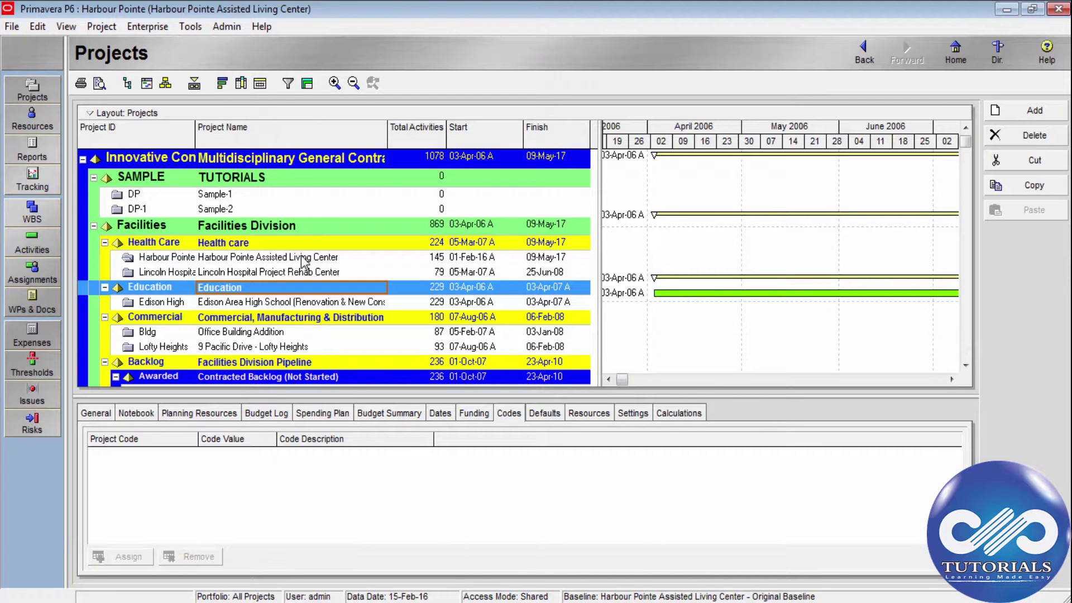
right_click(287, 199)
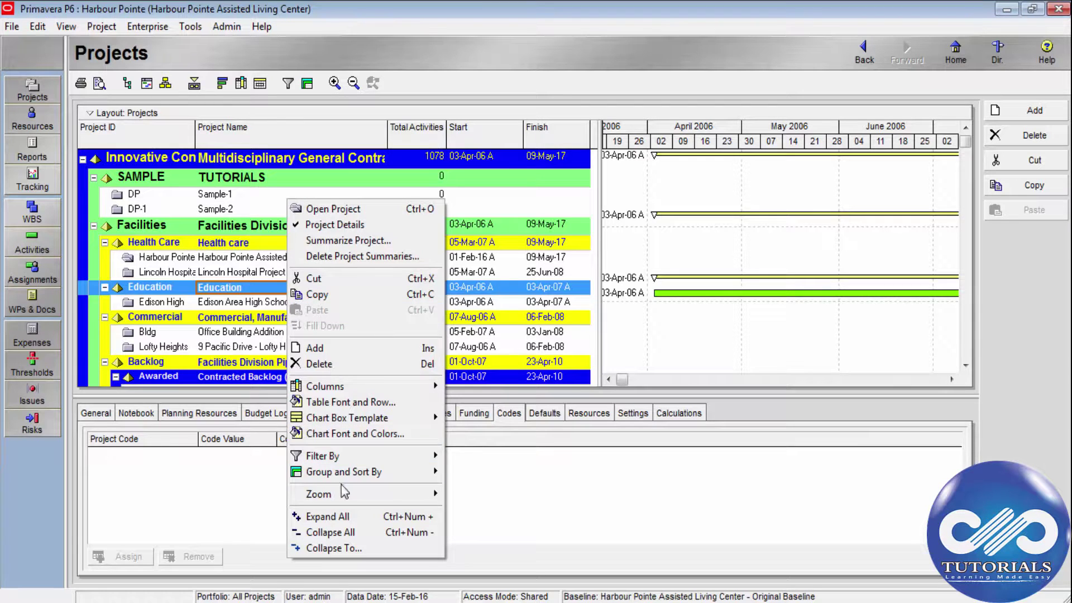
mouse_move(347, 476)
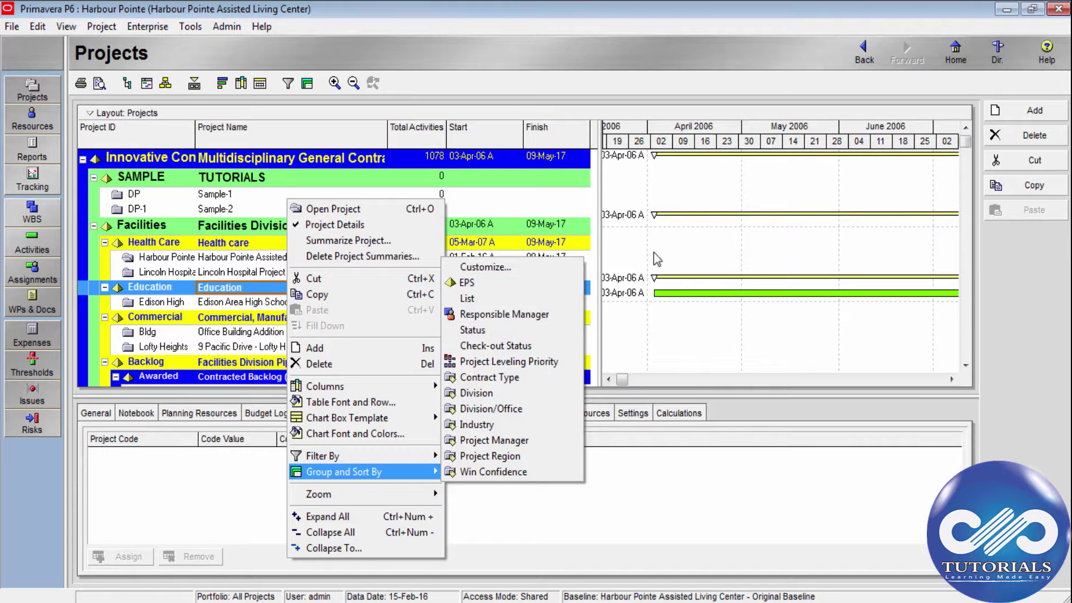
left_click(708, 228)
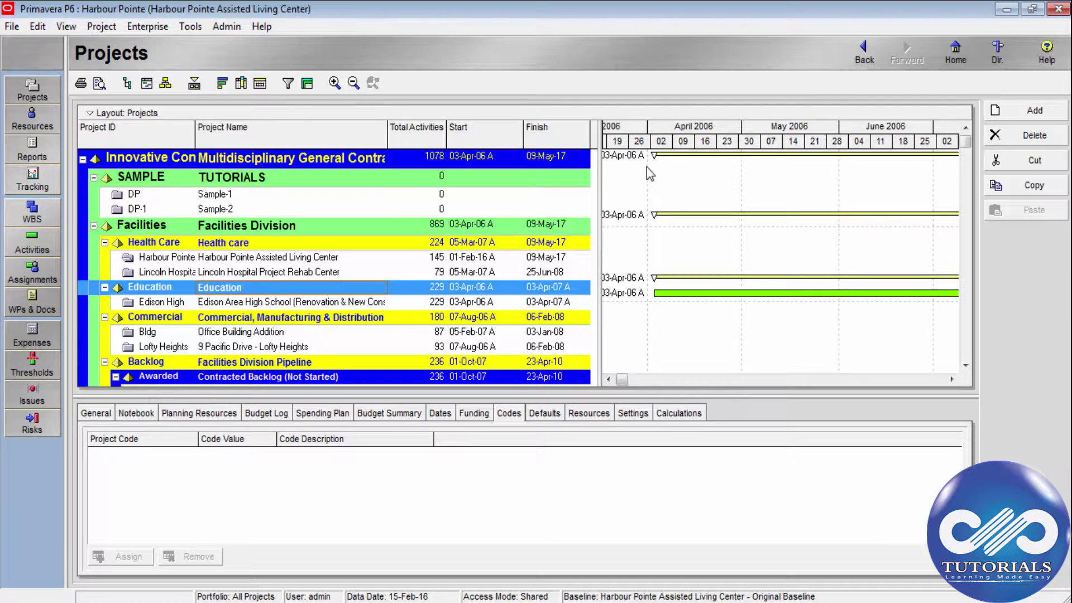
right_click(387, 200)
mouse_move(535, 473)
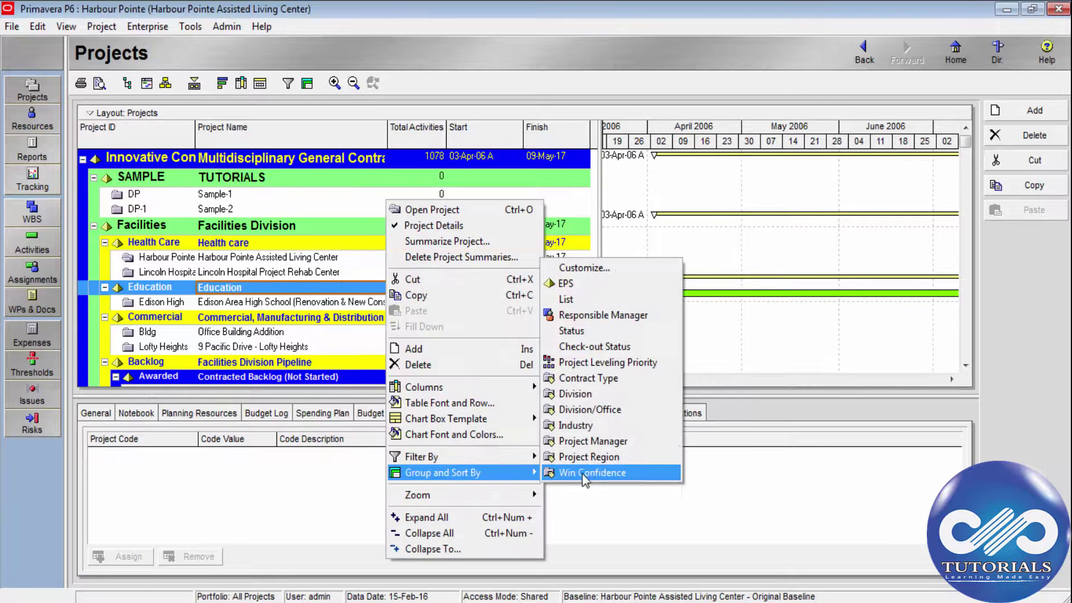
left_click(593, 394)
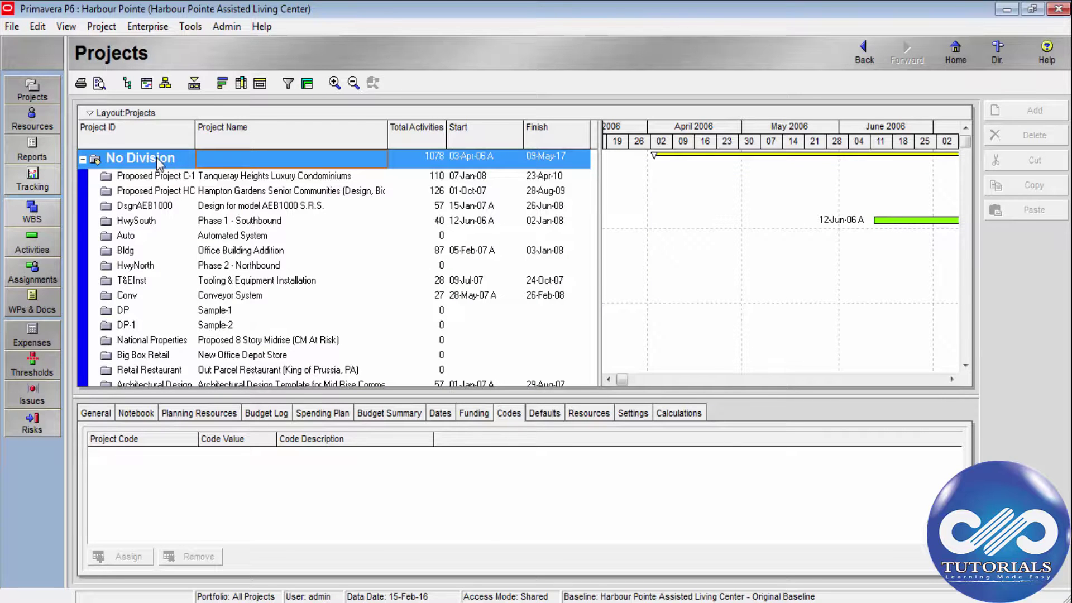
right_click(379, 224)
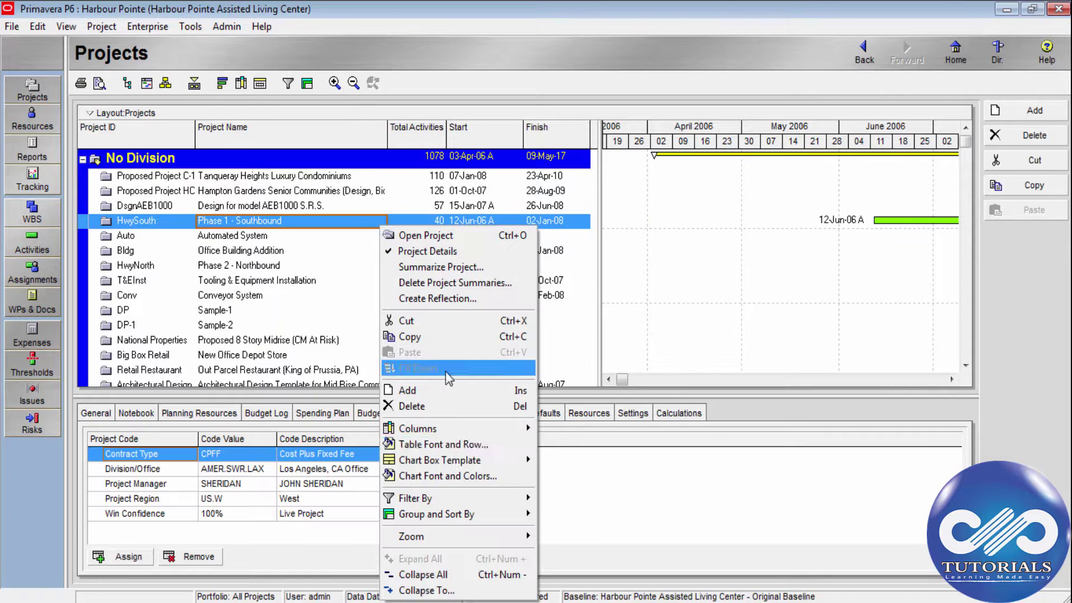
mouse_move(503, 516)
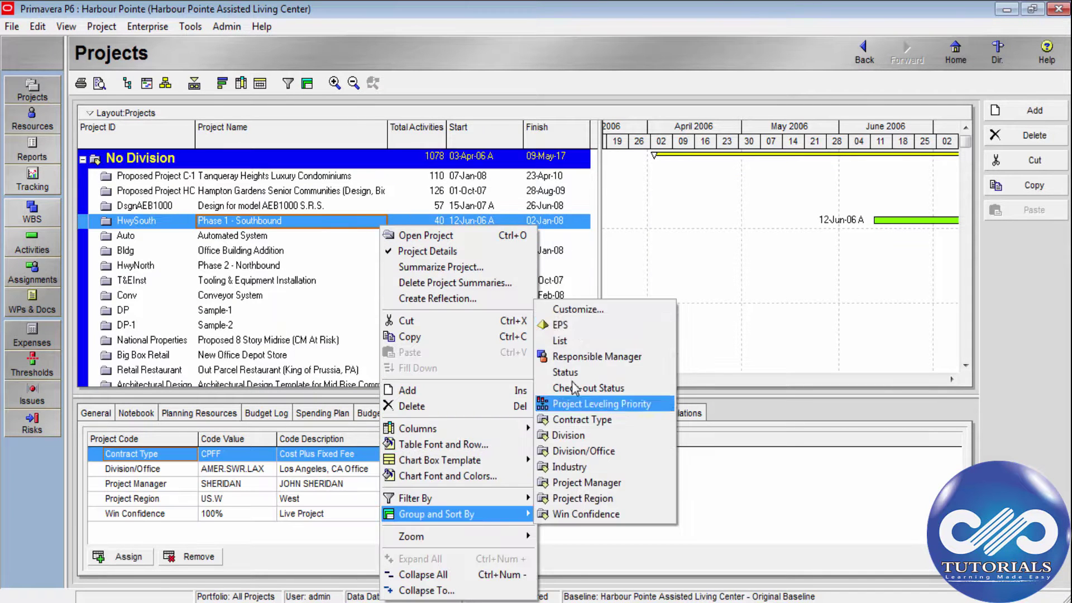
left_click(577, 330)
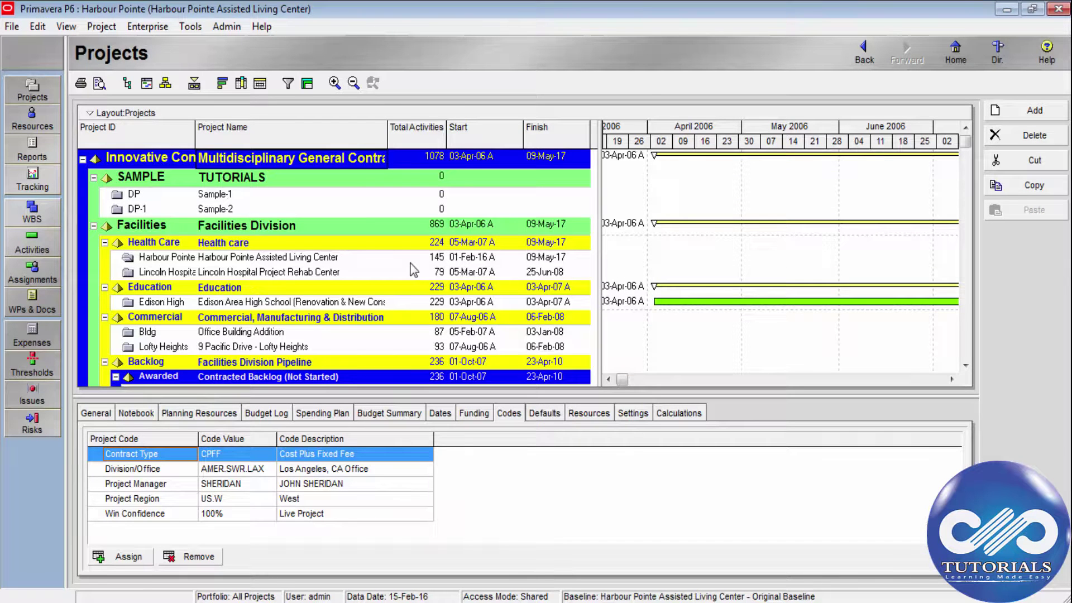
- Create a new project filter with the condition Division equals Eng Engineering
left_click(288, 84)
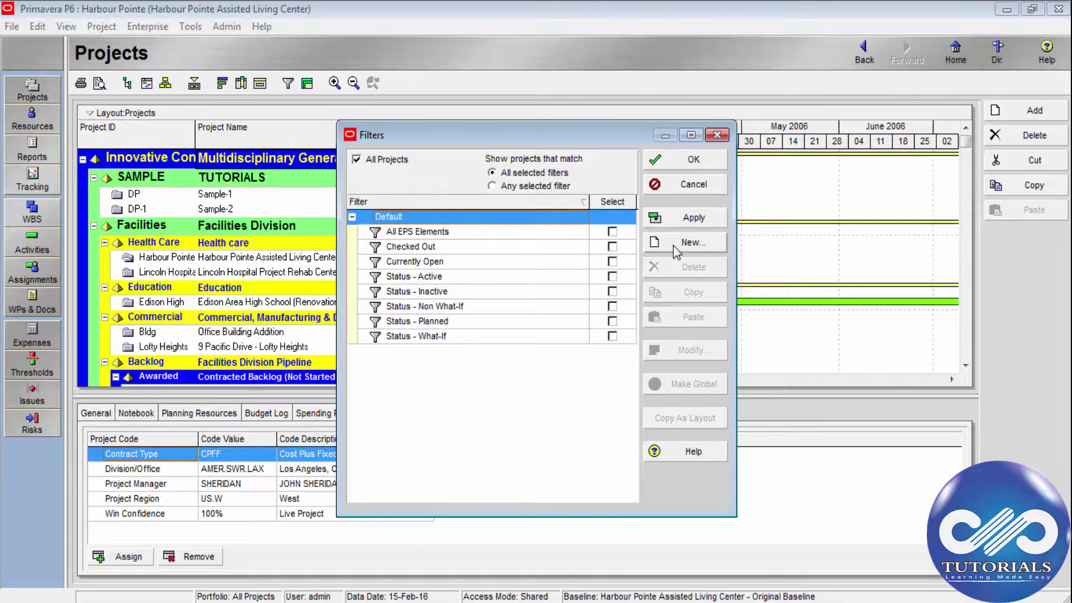
left_click(676, 244)
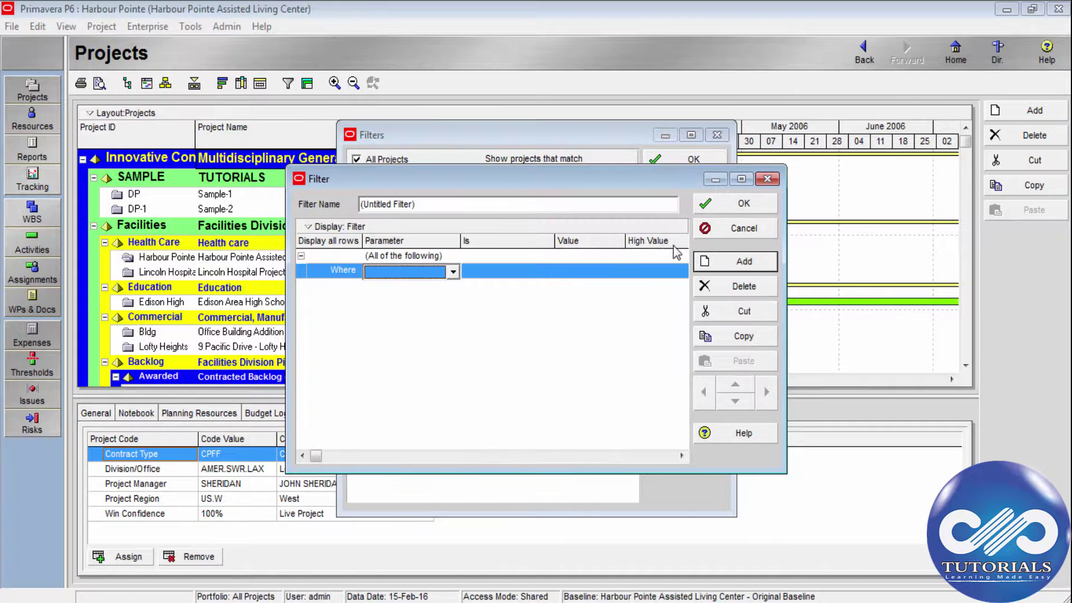
left_click(453, 271)
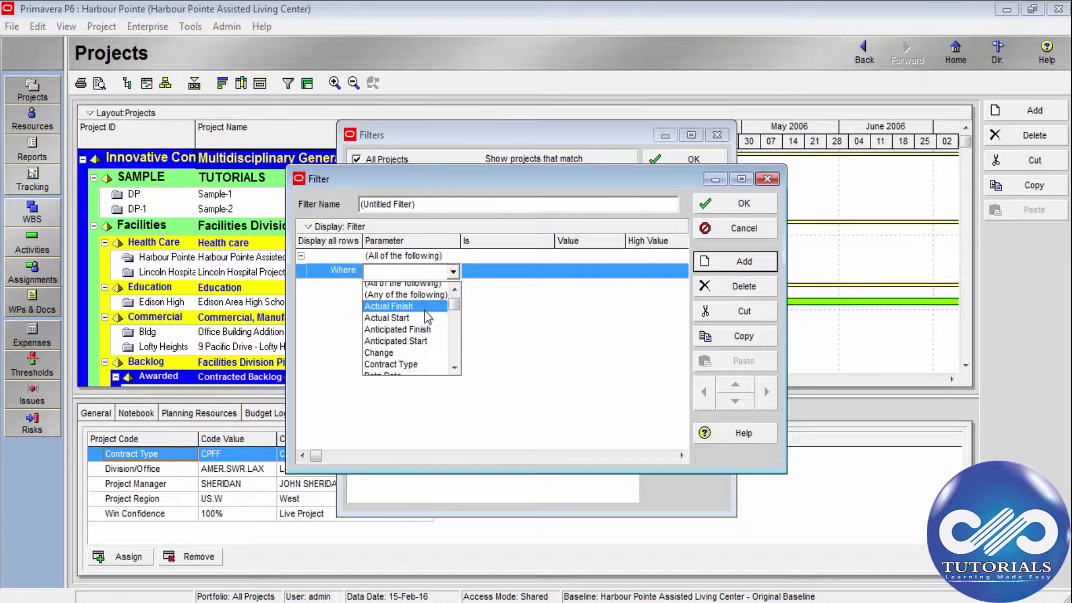
key("d")
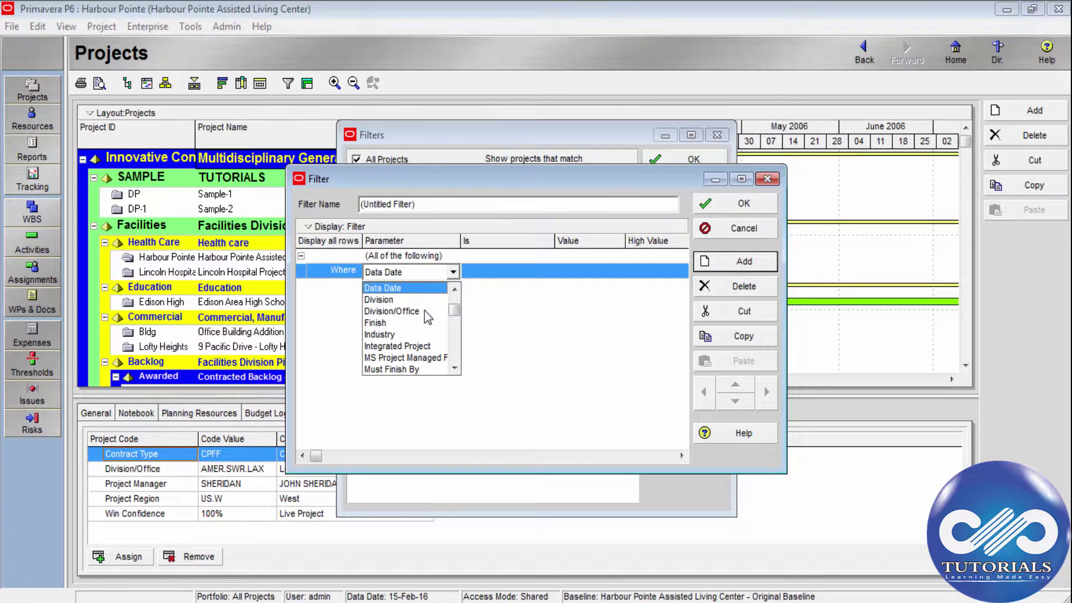
left_click(385, 300)
left_click(514, 274)
left_click(514, 274)
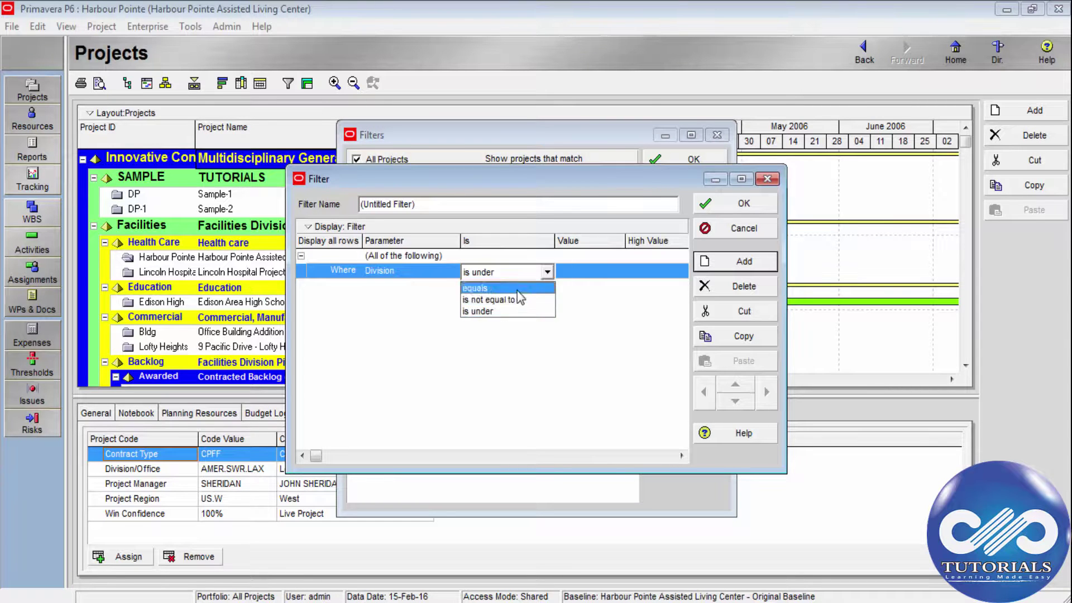
left_click(514, 309)
left_click(595, 272)
left_click(601, 277)
left_click(634, 291)
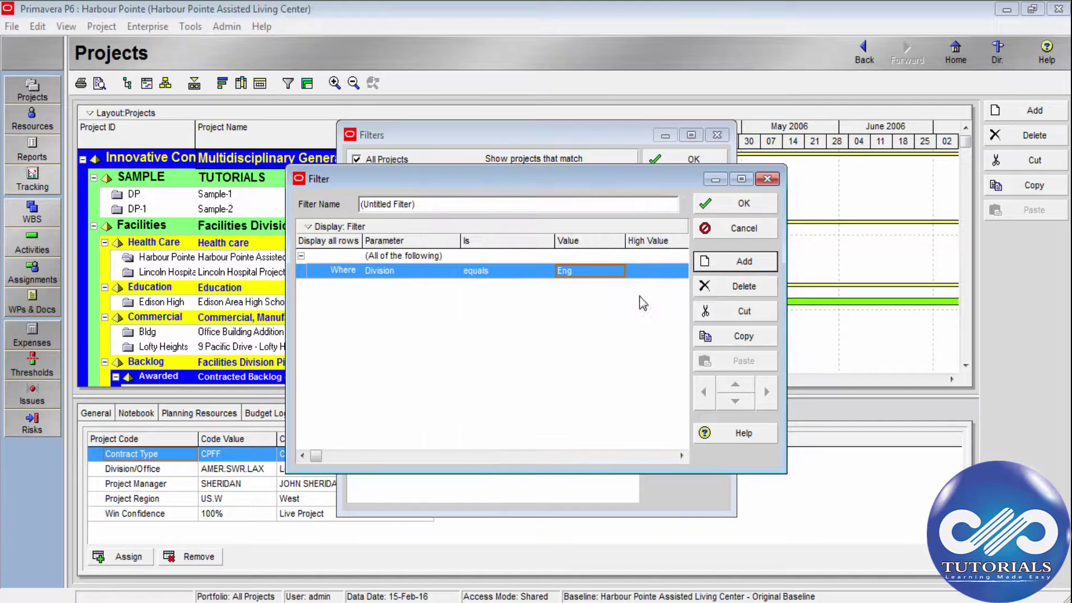
- Name the filter 'ud1', save it and apply it to the project list
left_click(490, 205)
left_click_drag(491, 205, 362, 204)
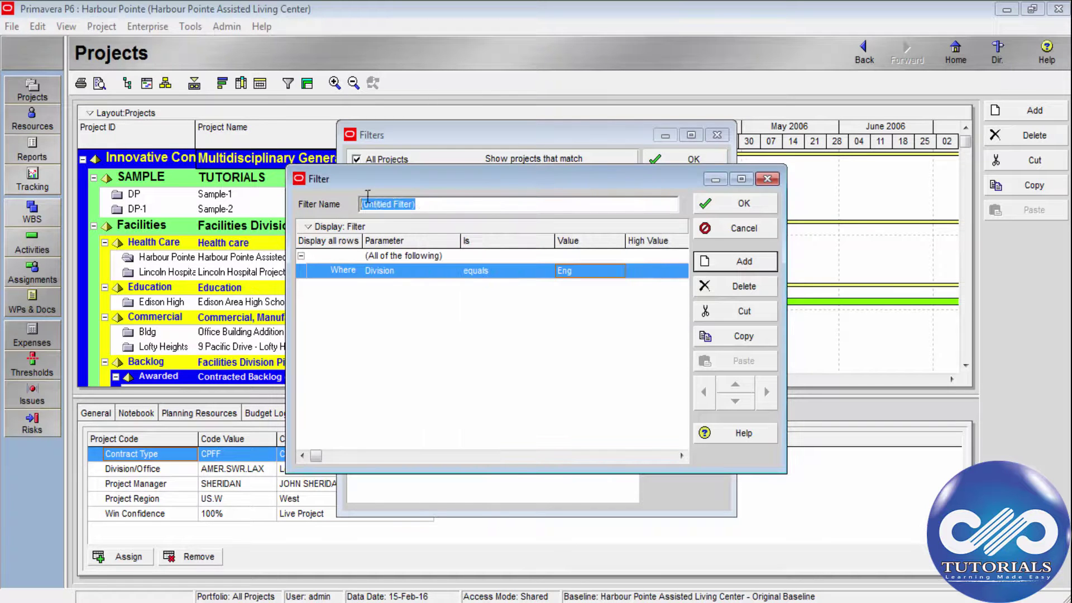
type("u")
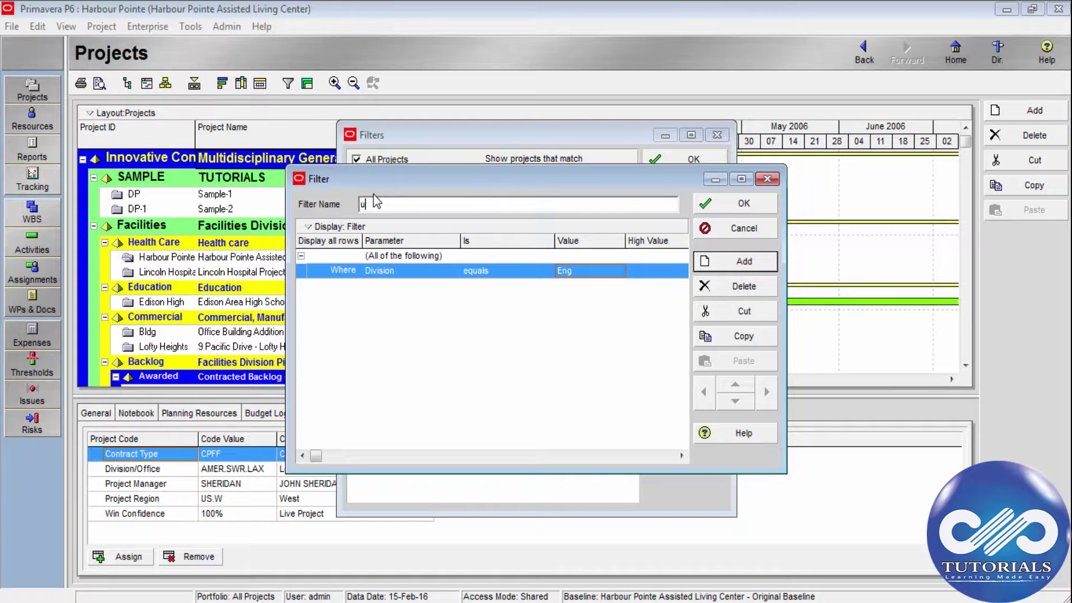
type("d1")
key("Return")
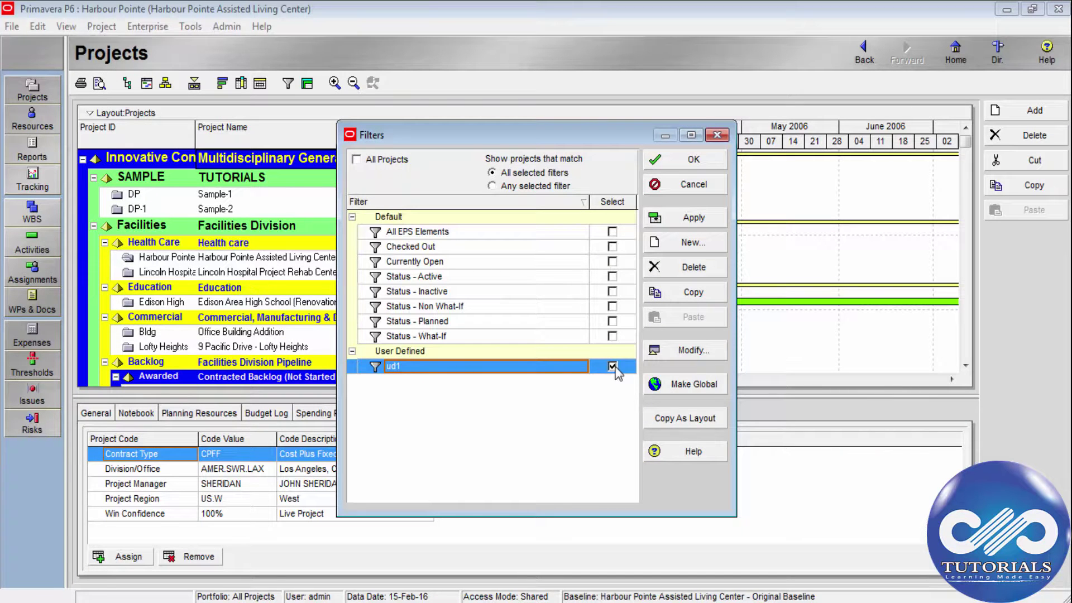
left_click(687, 219)
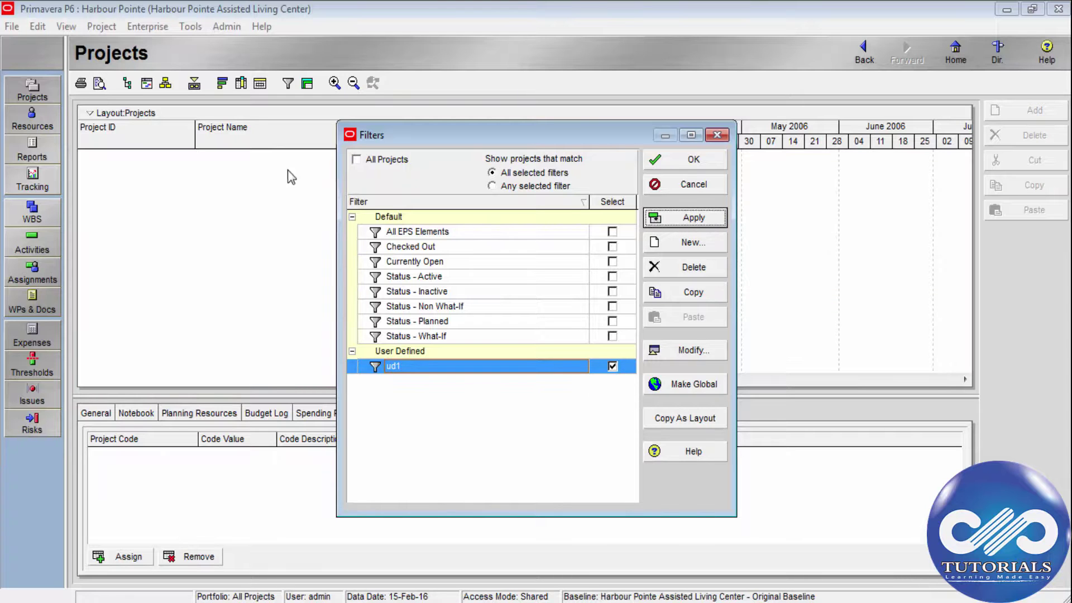
left_click(688, 163)
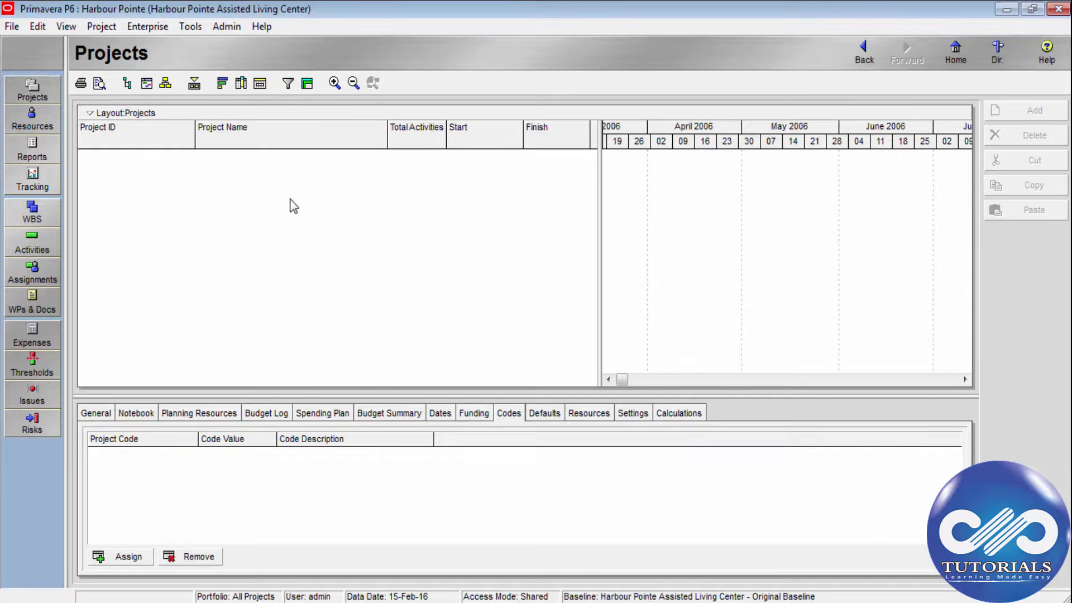
- Switch the Projects list back to the All Projects filter
left_click(287, 85)
left_click(380, 163)
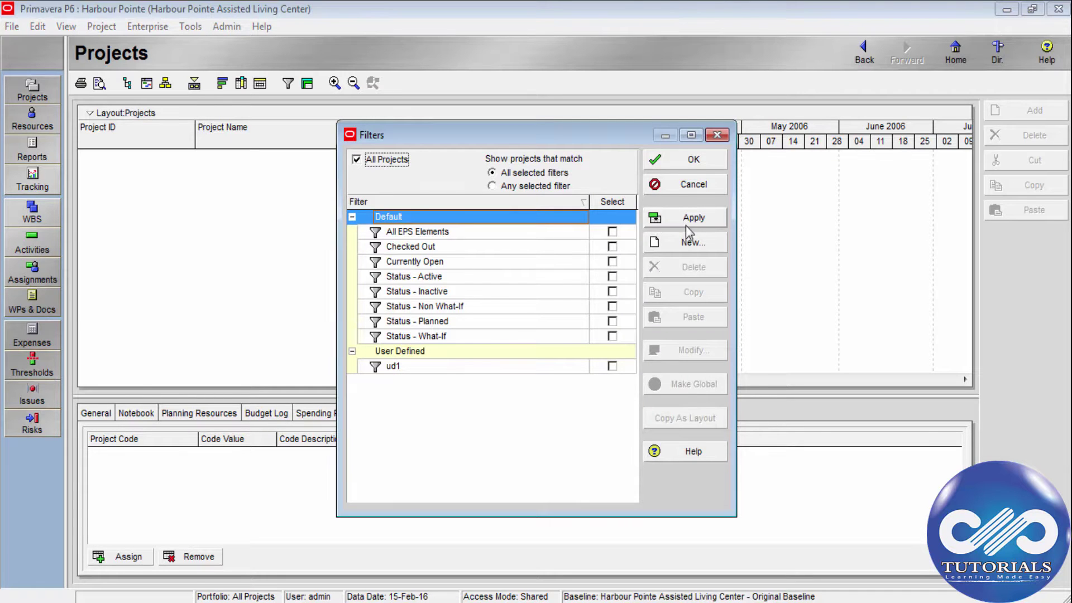
left_click(696, 161)
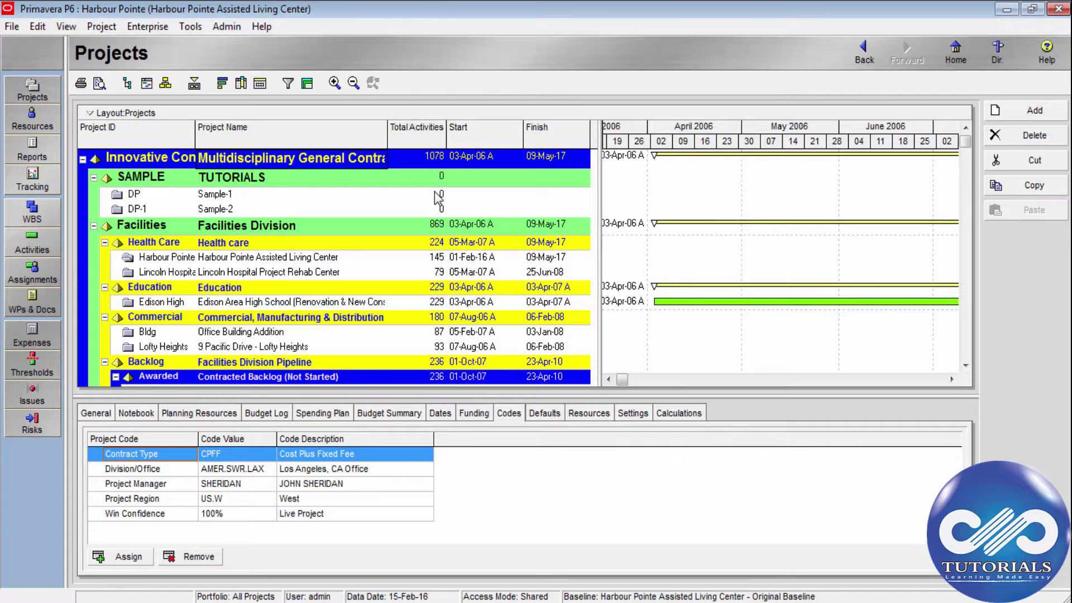